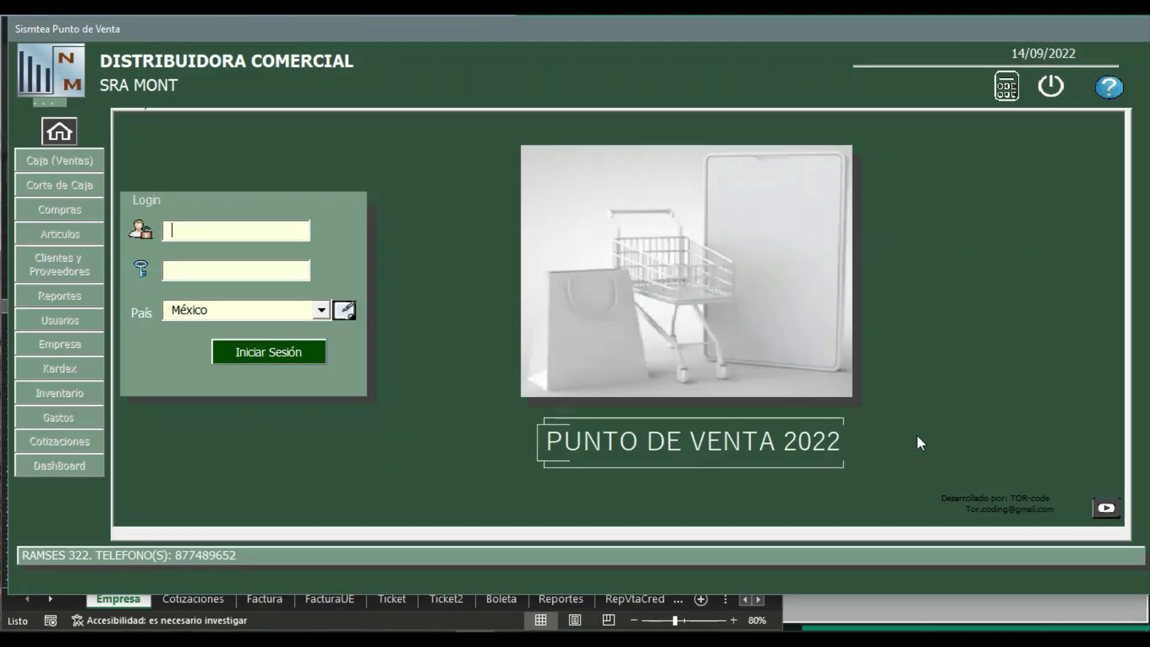
Step: Log in to the point-of-sale as the Admin user, entering the account password
{"action": "type", "text": "Admin"}
{"action": "key", "text": "Tab"}
{"action": "type", "text": "****"}
{"action": "type", "text": "*"}
{"action": "key", "text": "Tab"}
{"action": "key", "text": "Tab"}
{"action": "key", "text": "Return"}
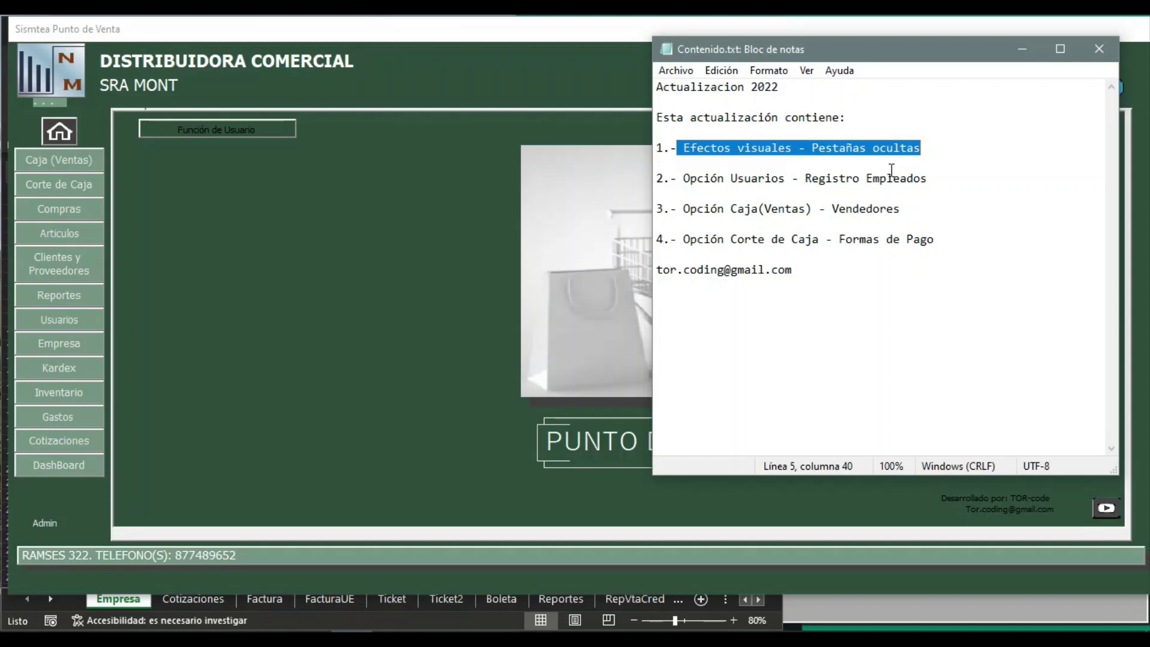
Step: Set the Contenido.txt notes aside and bring the point-of-sale window to the front
{"action": "left_click", "coordinate": [935, 145]}
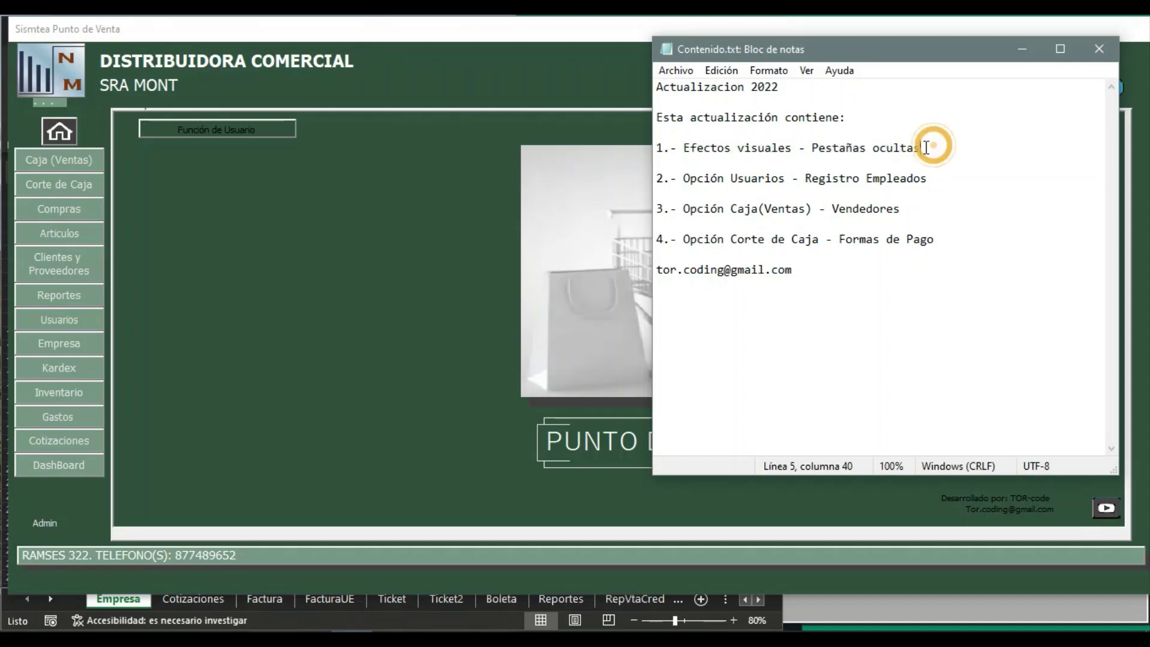
{"action": "left_click", "coordinate": [337, 233]}
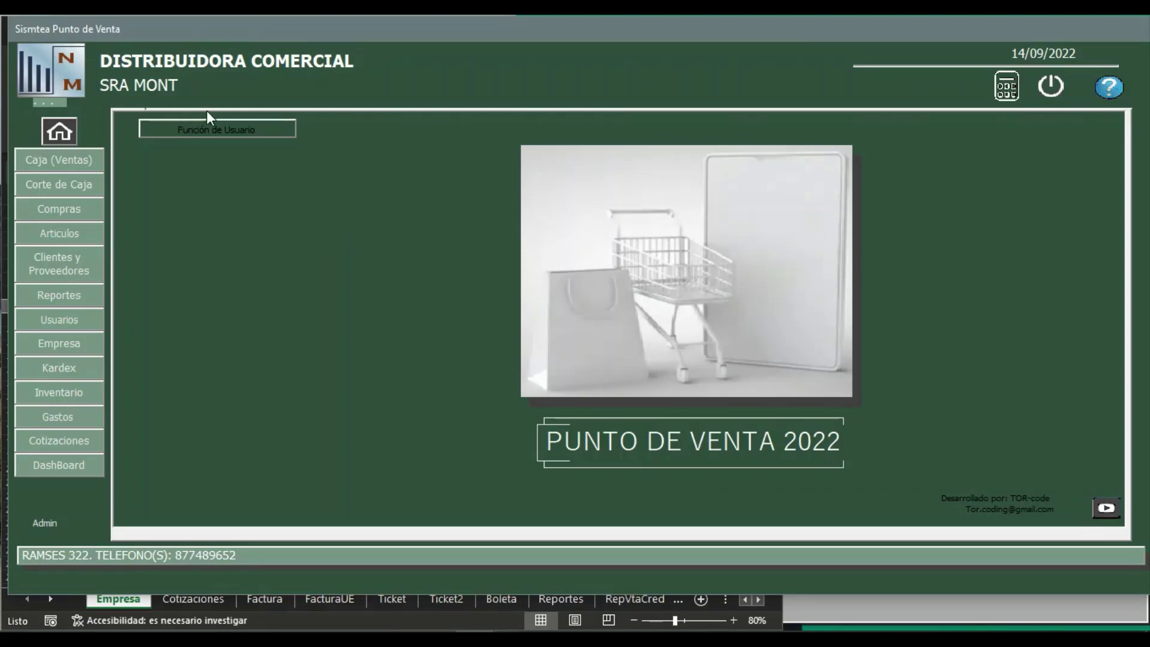
Step: Visit the Caja (Ventas), Corte de Caja, Compras, Artículos, Clientes y Proveedores and Reportes modules
{"action": "left_click", "coordinate": [48, 166]}
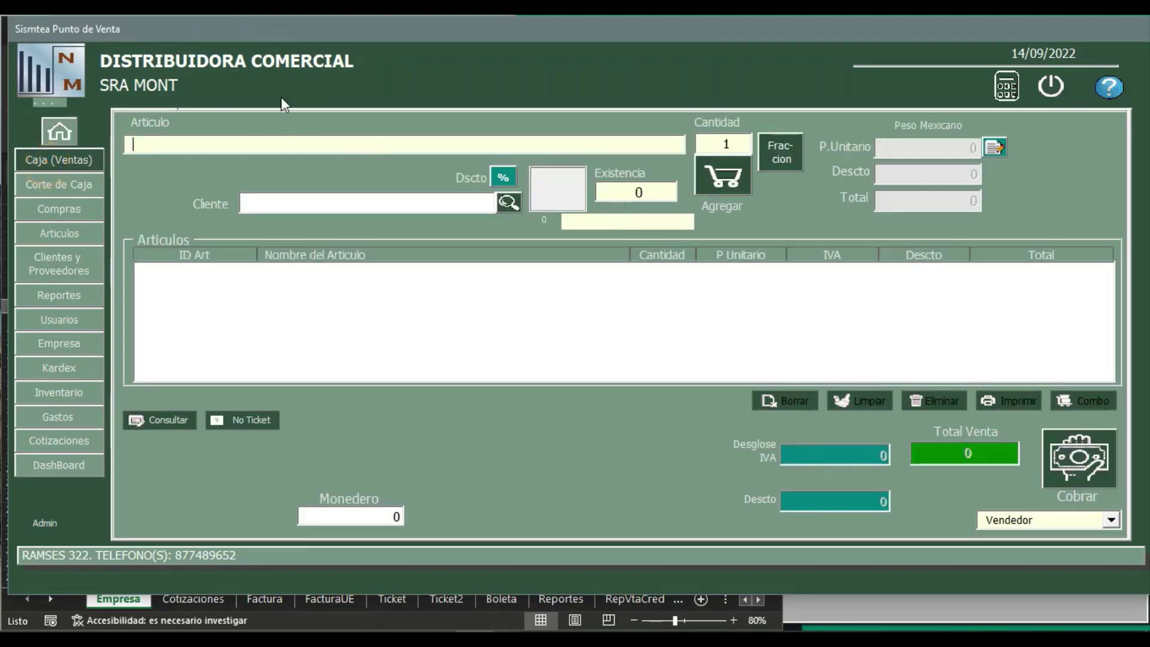
{"action": "left_click", "coordinate": [71, 186]}
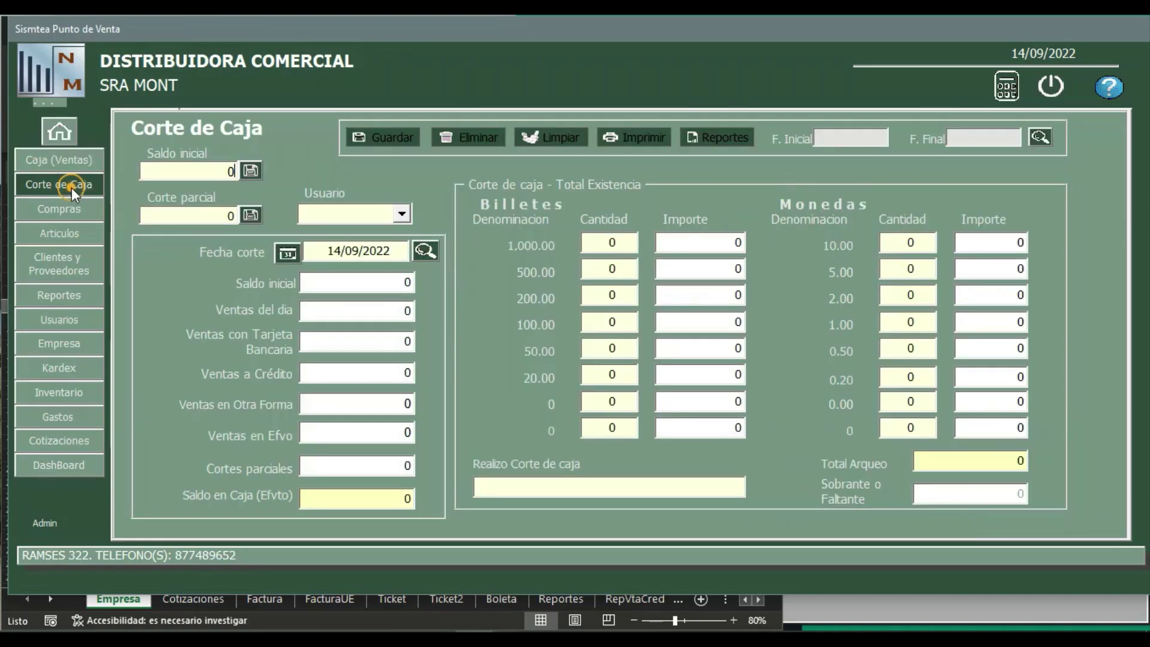
{"action": "left_click", "coordinate": [75, 218]}
{"action": "left_click", "coordinate": [75, 239]}
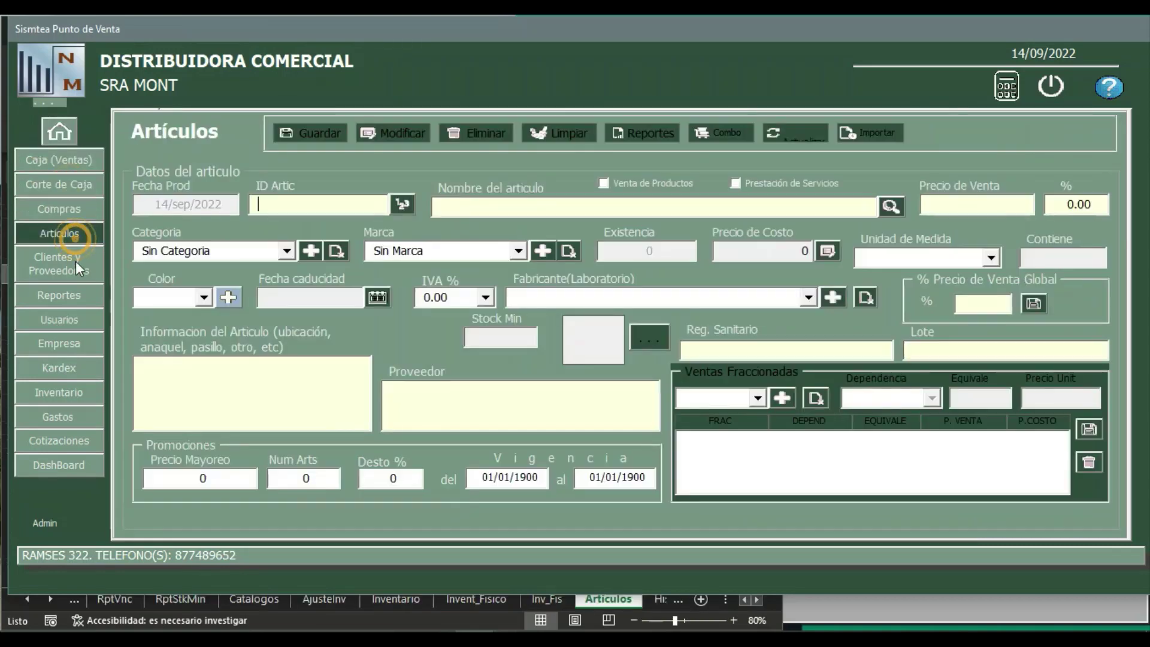
{"action": "left_click", "coordinate": [75, 264]}
{"action": "left_click", "coordinate": [74, 297]}
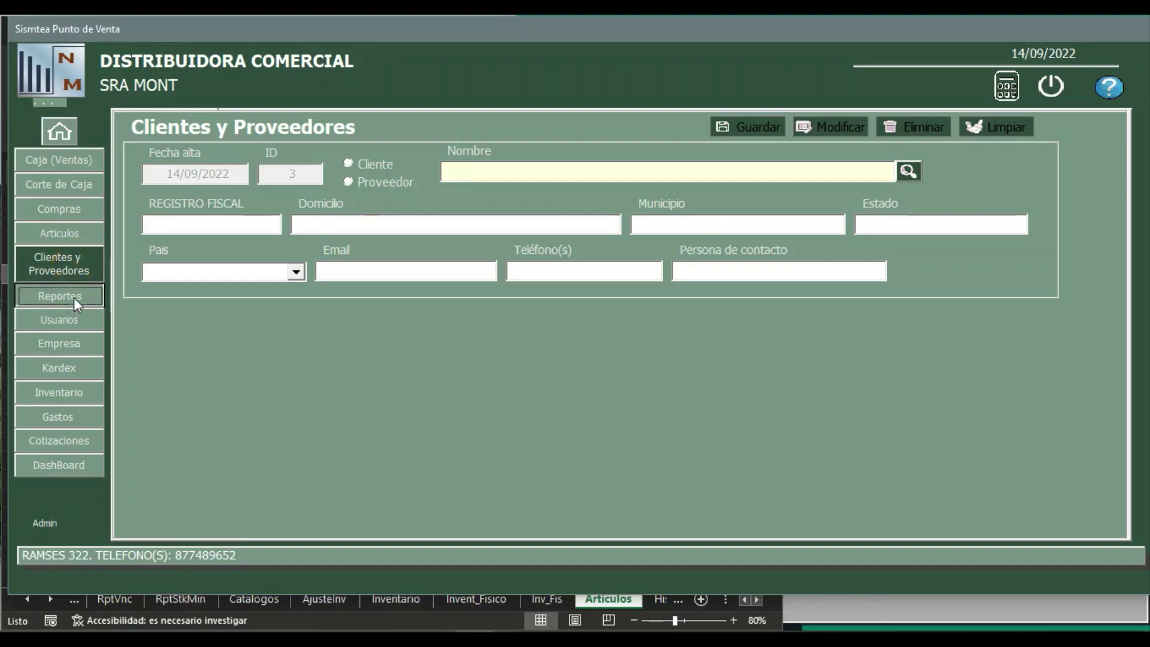
Step: Revisit Caja (Ventas) and Corte de Caja, ending on the Compras purchases form
{"action": "left_click", "coordinate": [78, 161]}
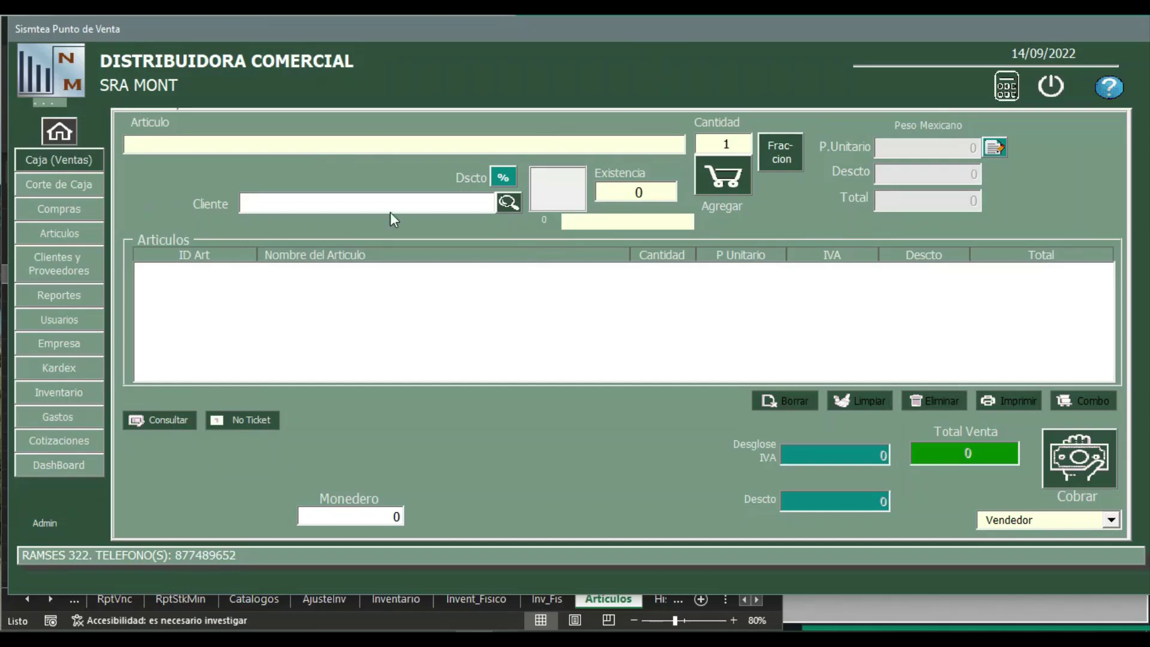
{"action": "left_click", "coordinate": [82, 187]}
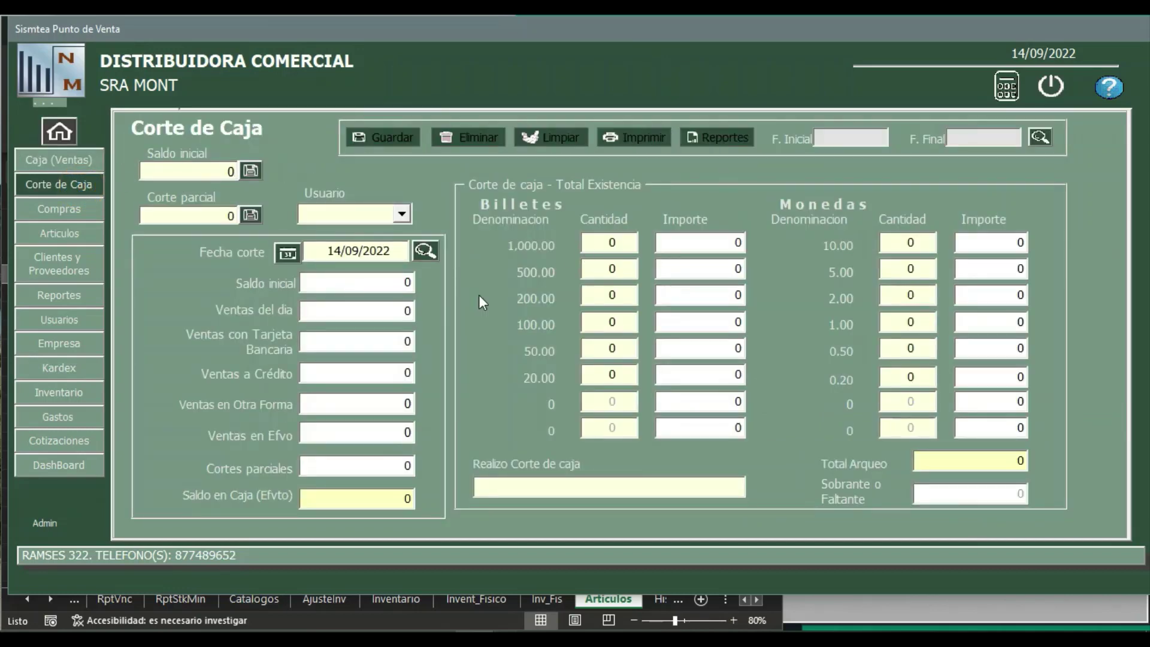
{"action": "left_click", "coordinate": [69, 210]}
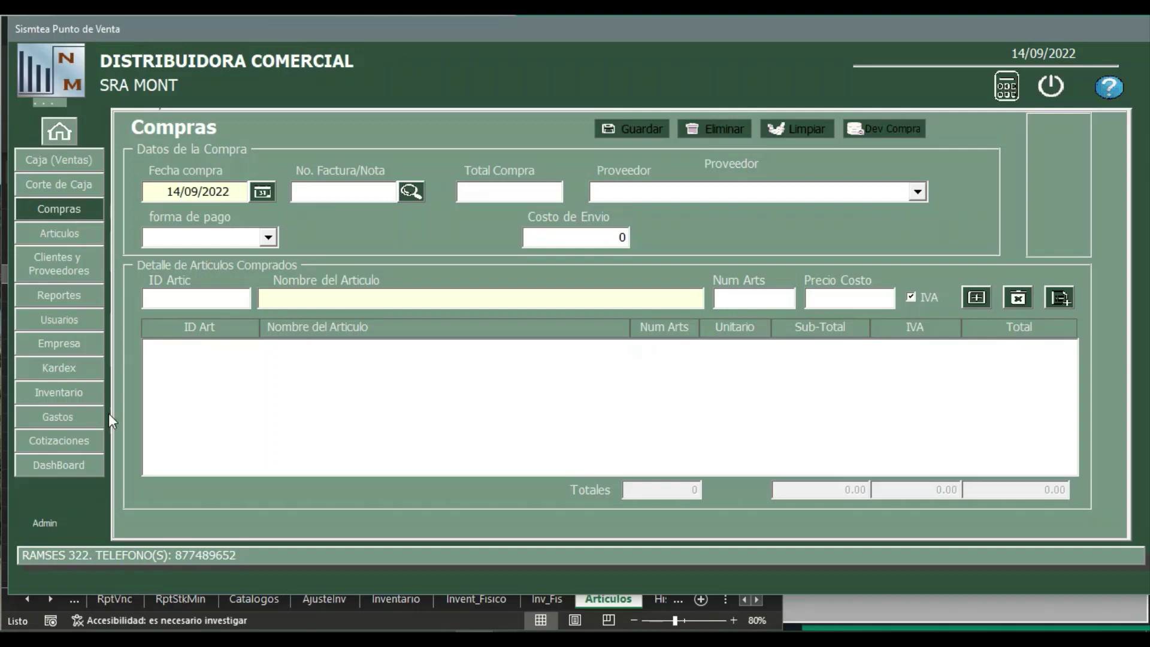
Step: Highlight the Registro Empleados note in Contenido.txt, then show the Usuarios form
{"action": "left_click", "coordinate": [350, 563]}
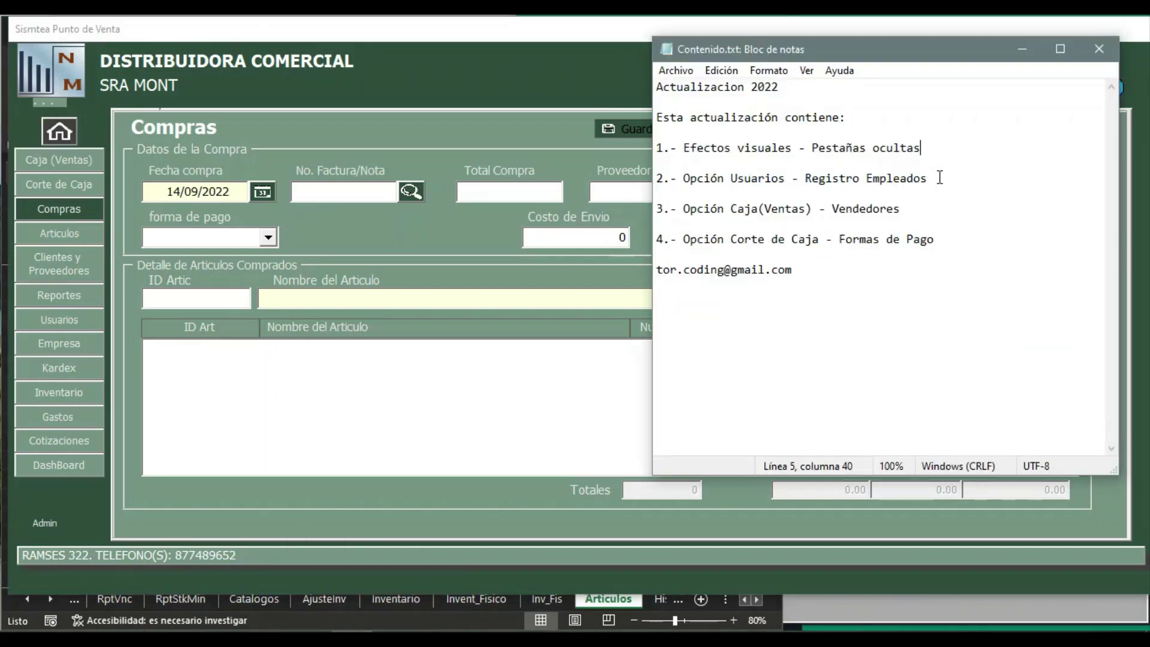
{"action": "left_click_drag", "start_coordinate": [936, 178], "coordinate": [670, 178]}
{"action": "left_click", "coordinate": [804, 180]}
{"action": "left_click", "coordinate": [80, 322]}
{"action": "left_click", "coordinate": [80, 322]}
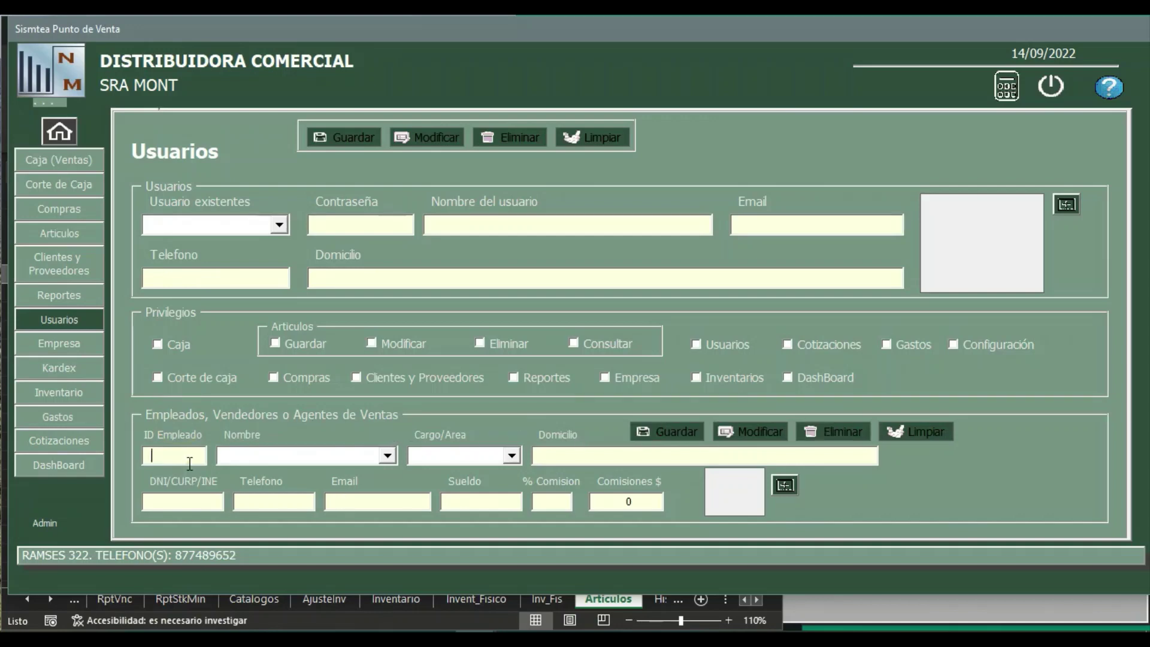
Step: Load the registered employee from the Nombre list and check their Venta Cargo/Area
{"action": "left_click", "coordinate": [391, 458]}
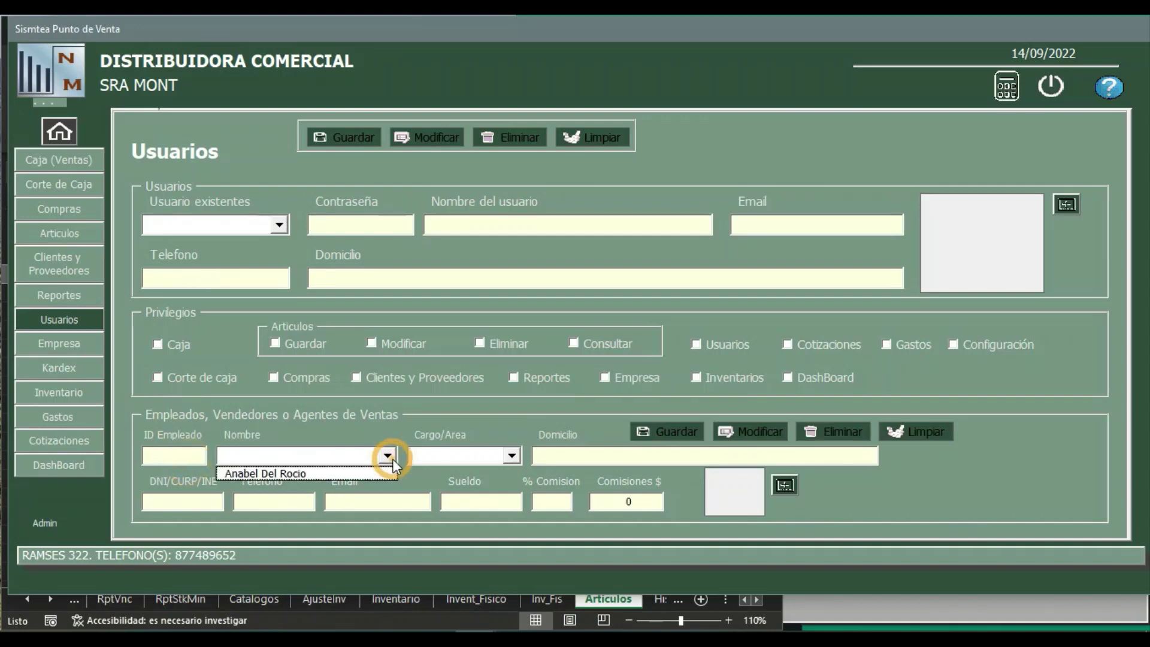
{"action": "left_click", "coordinate": [345, 472]}
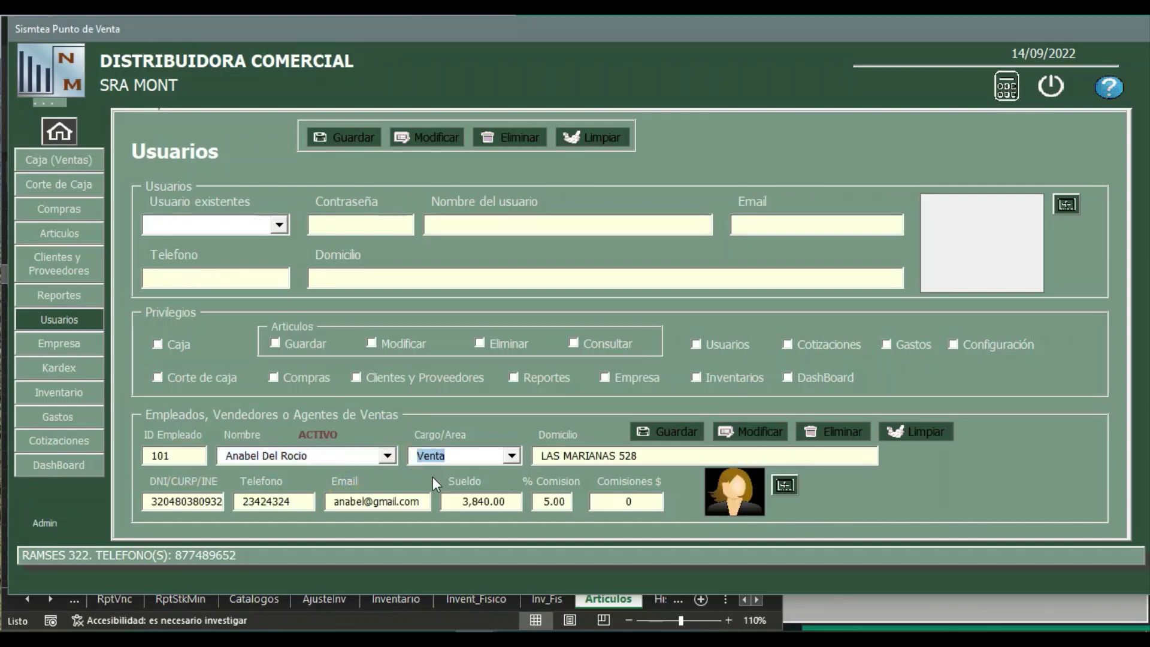
{"action": "left_click", "coordinate": [459, 456]}
{"action": "left_click", "coordinate": [515, 459]}
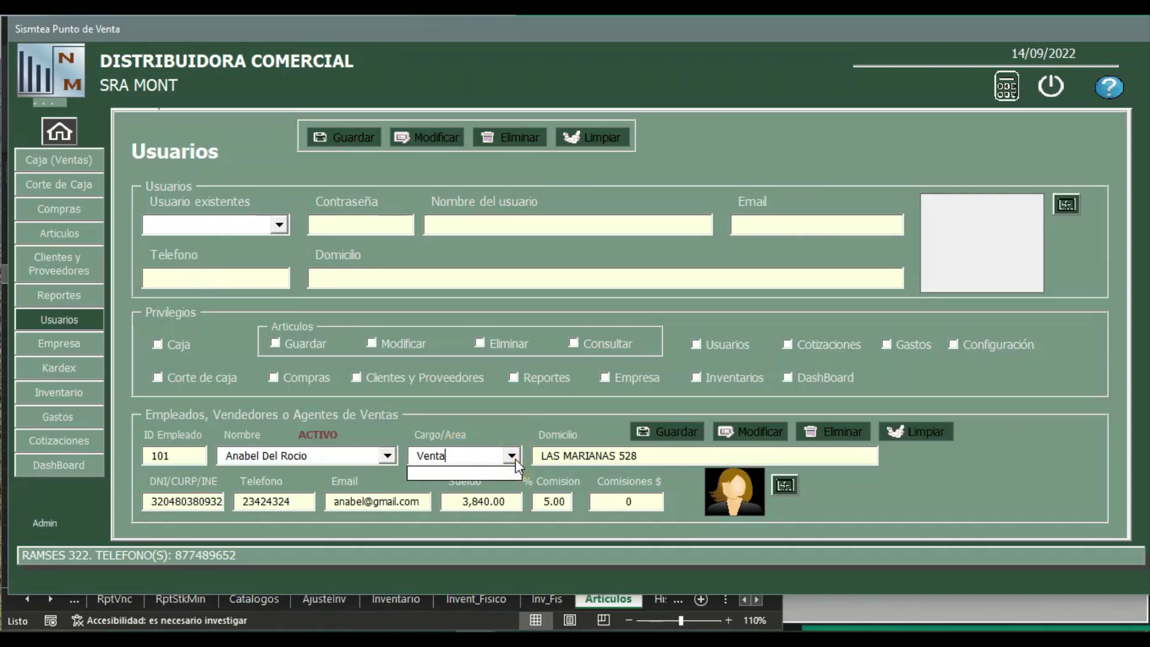
{"action": "left_click", "coordinate": [616, 457]}
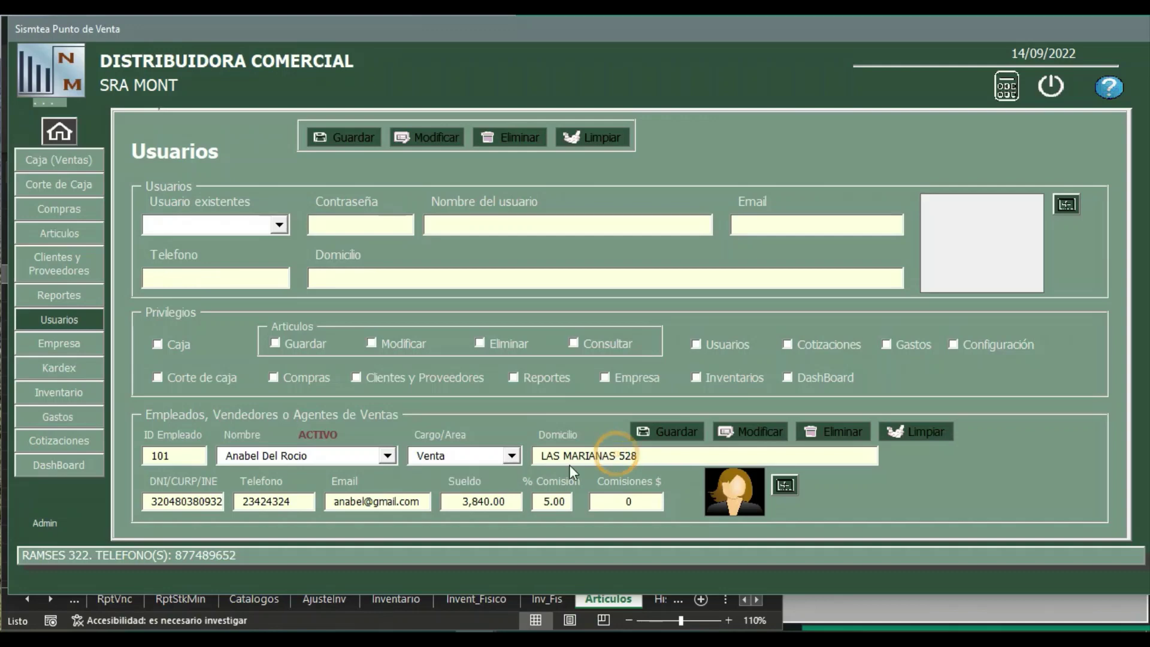
Step: Inspect the employee's address, ID number, 3,840.00 salary and 5.00 commission fields
{"action": "double_click", "coordinate": [584, 456]}
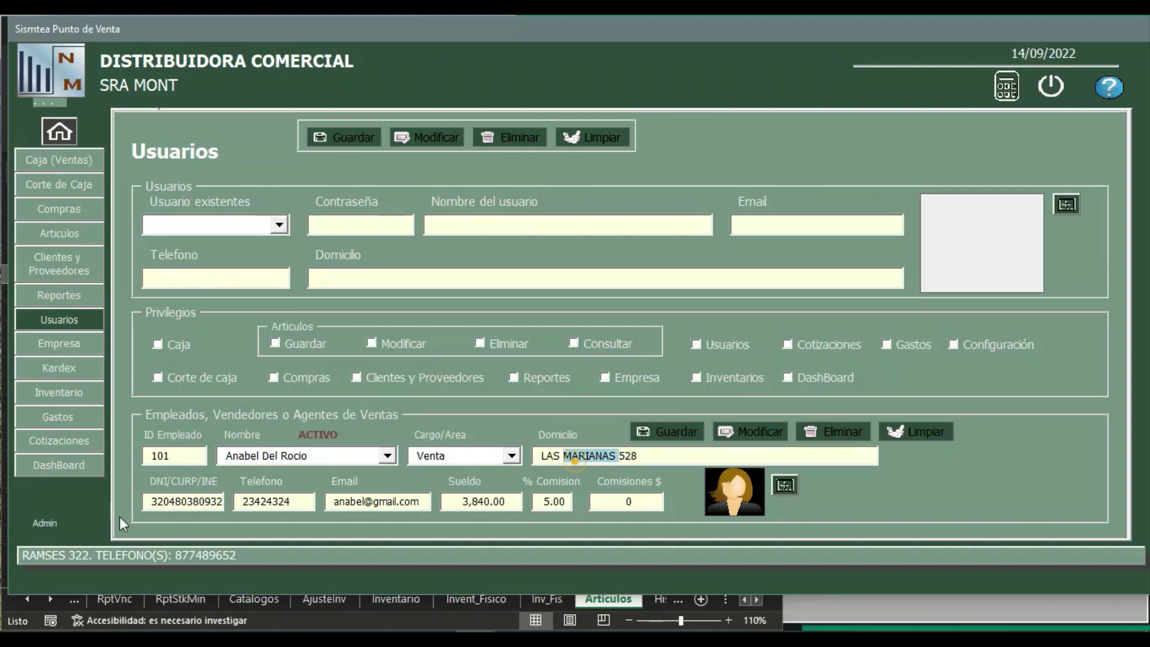
{"action": "double_click", "coordinate": [174, 507]}
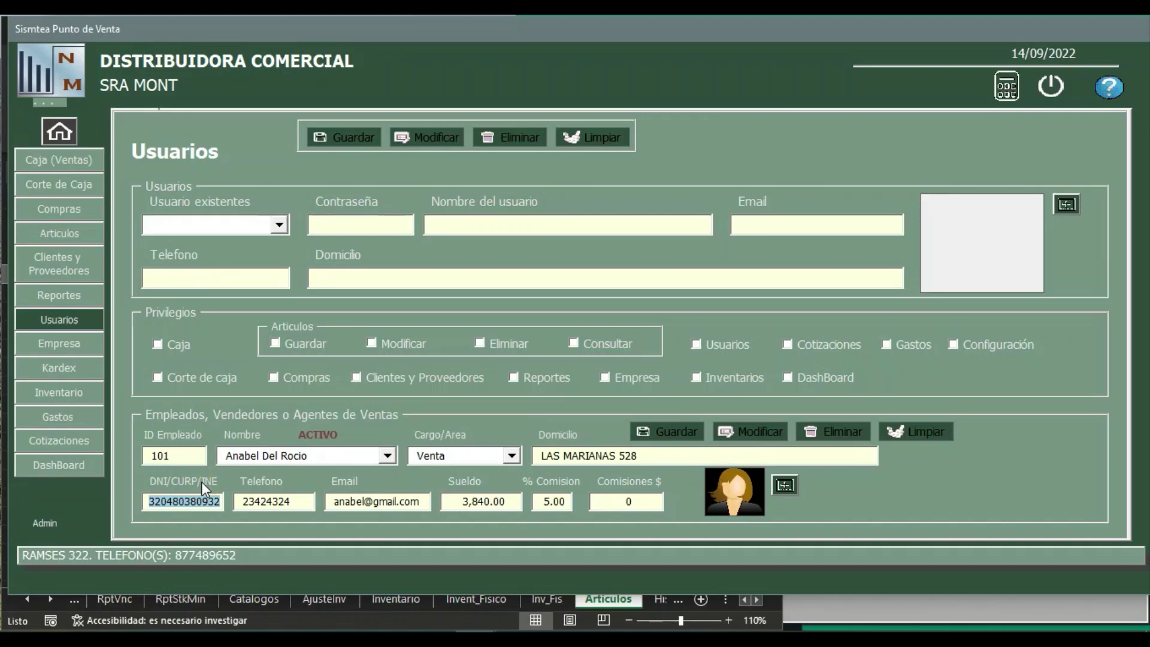
{"action": "double_click", "coordinate": [487, 502]}
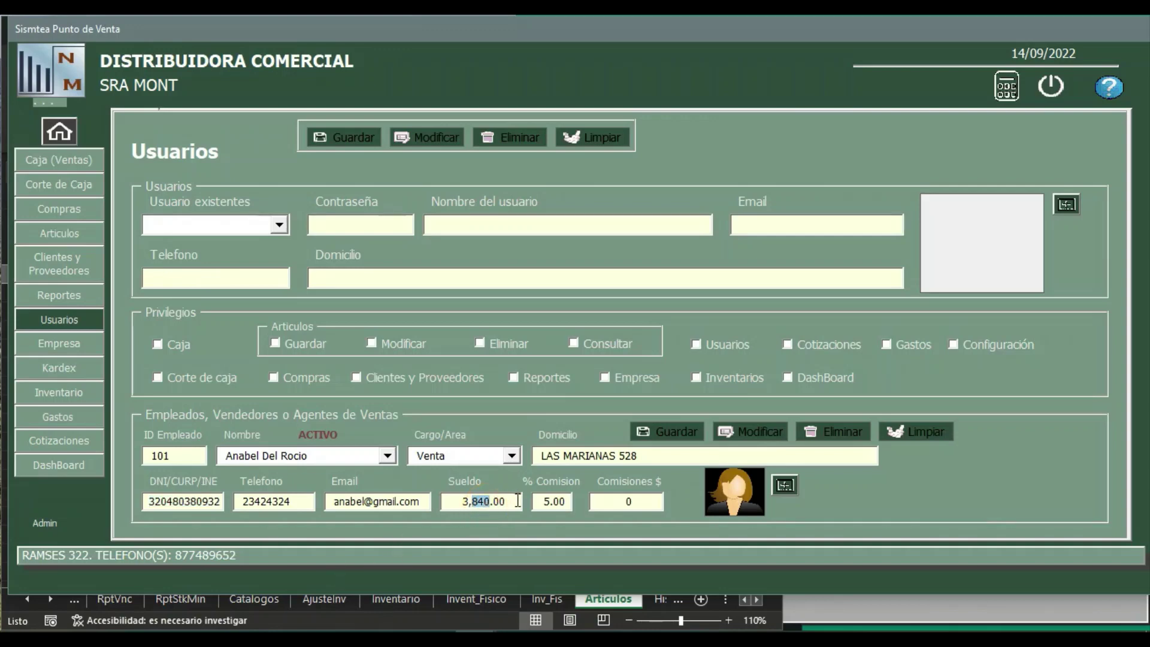
{"action": "left_click_drag", "start_coordinate": [517, 501], "coordinate": [454, 512]}
{"action": "left_click", "coordinate": [539, 503]}
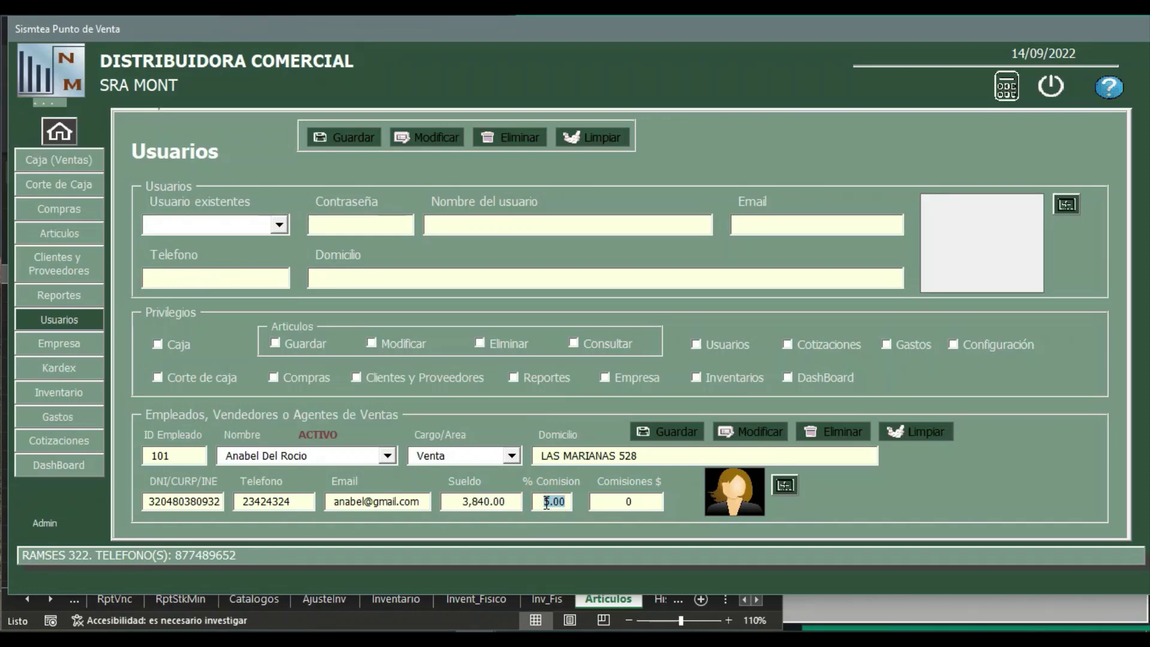
{"action": "left_click", "coordinate": [600, 509]}
{"action": "key", "text": "alt+Tab"}
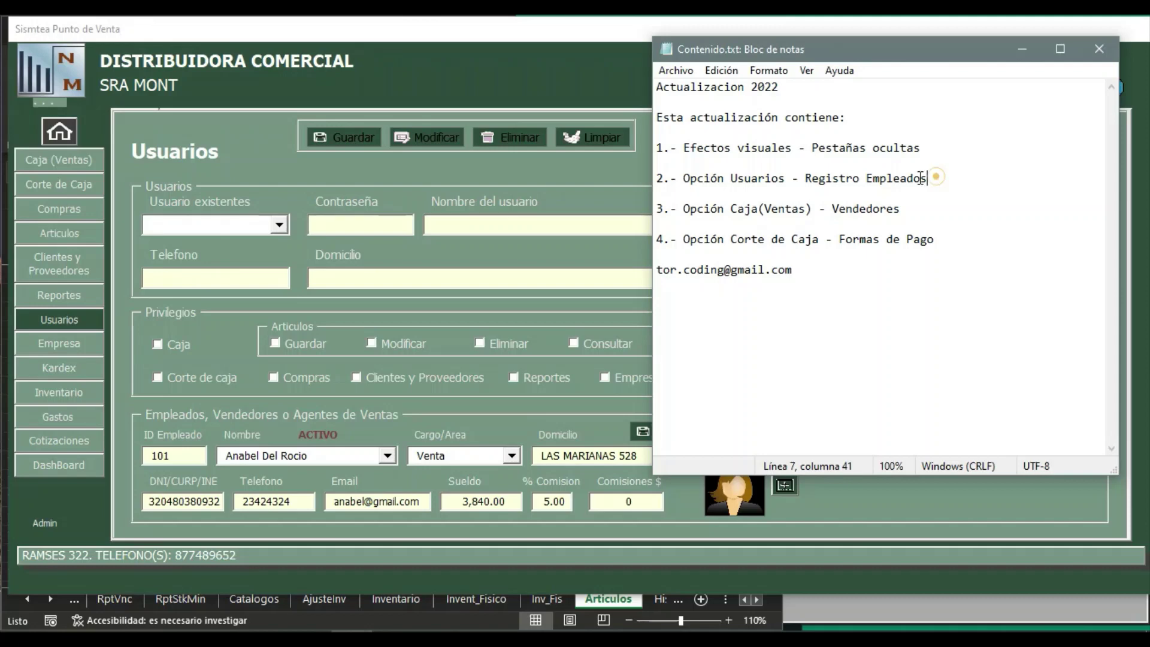
Step: Highlight the Opción Caja(Ventas) – Vendedores update note, selecting the word Vendedores
{"action": "left_click_drag", "start_coordinate": [933, 178], "coordinate": [900, 178]}
{"action": "left_click", "coordinate": [569, 417]}
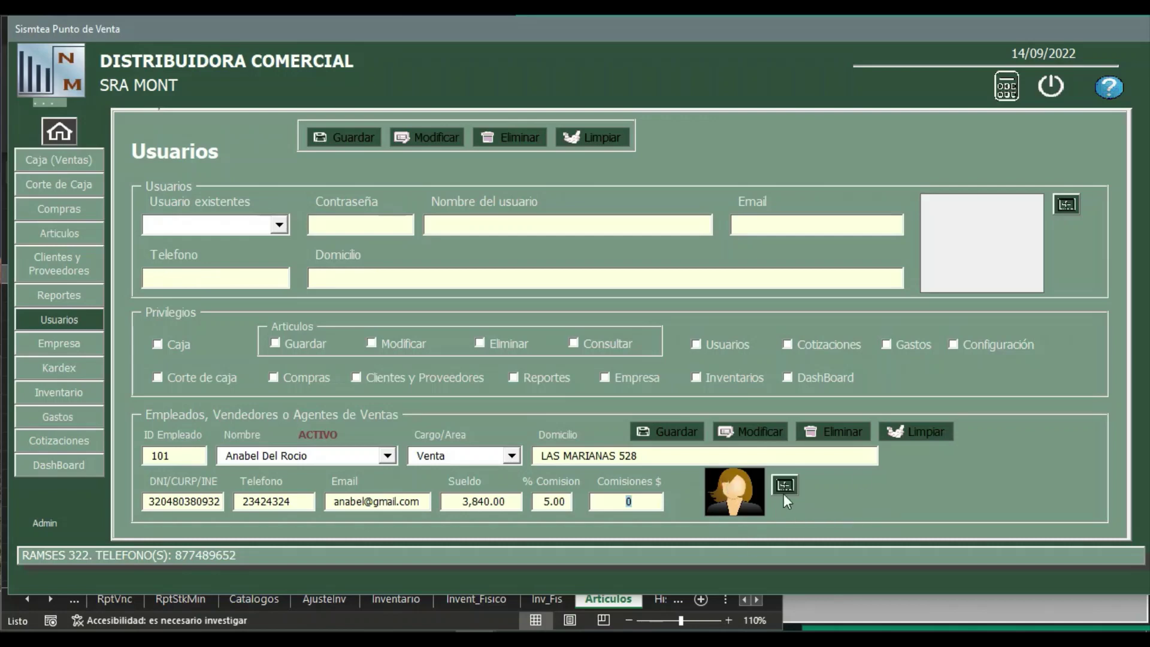
{"action": "left_click", "coordinate": [353, 640]}
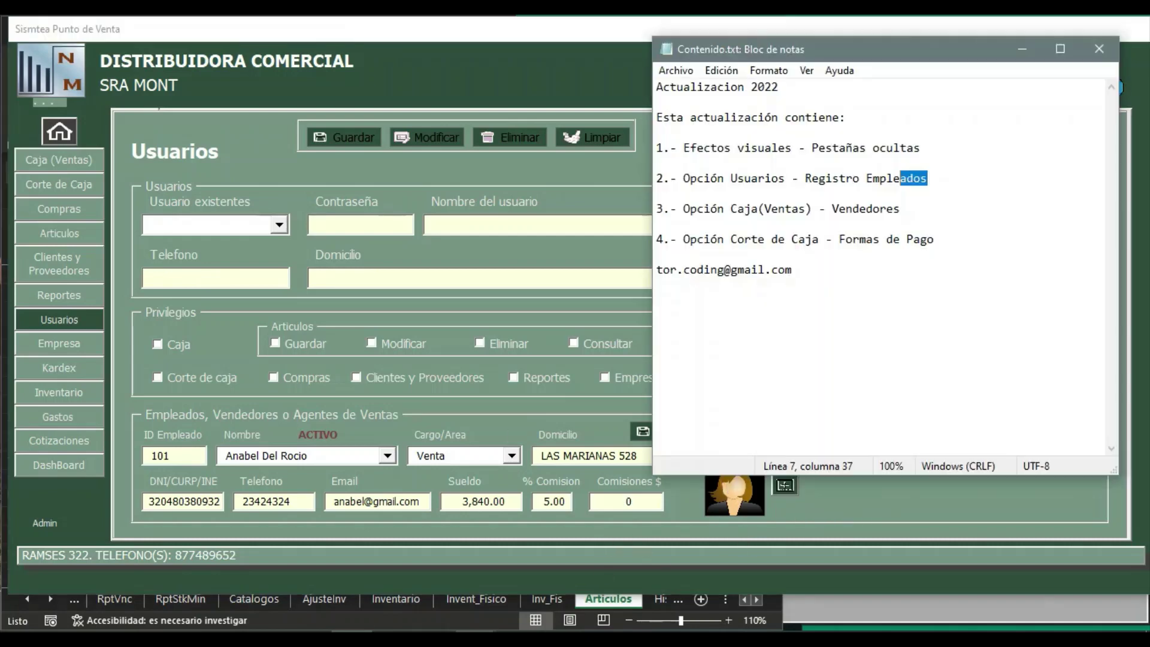
{"action": "left_click_drag", "start_coordinate": [677, 209], "coordinate": [897, 208]}
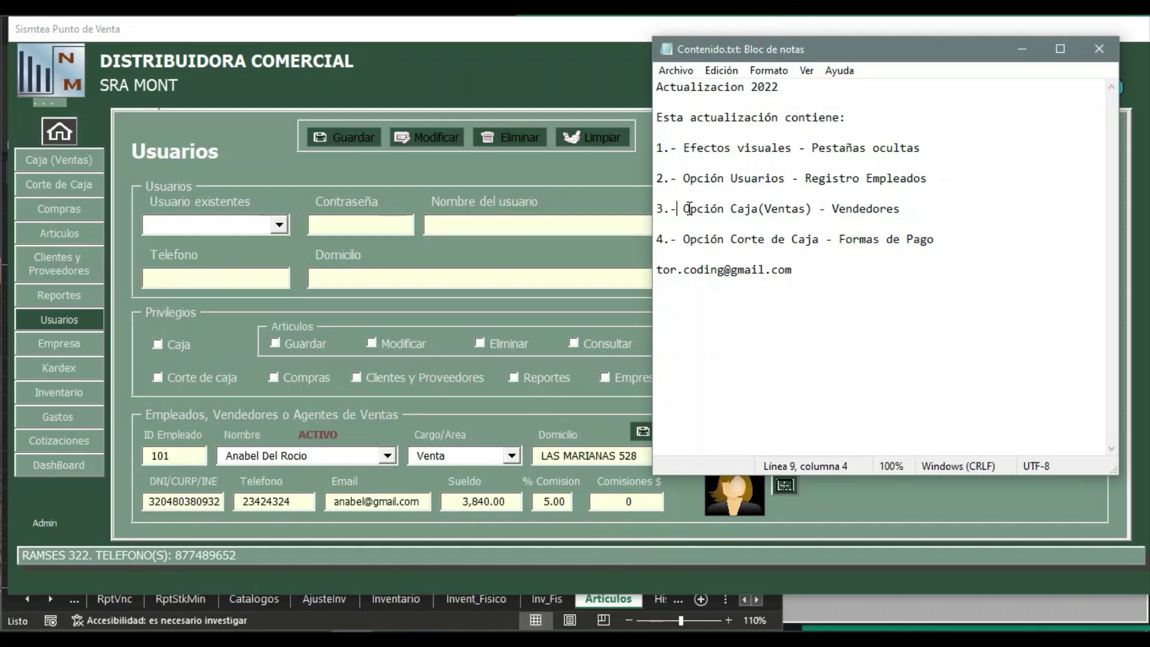
{"action": "double_click", "coordinate": [895, 208]}
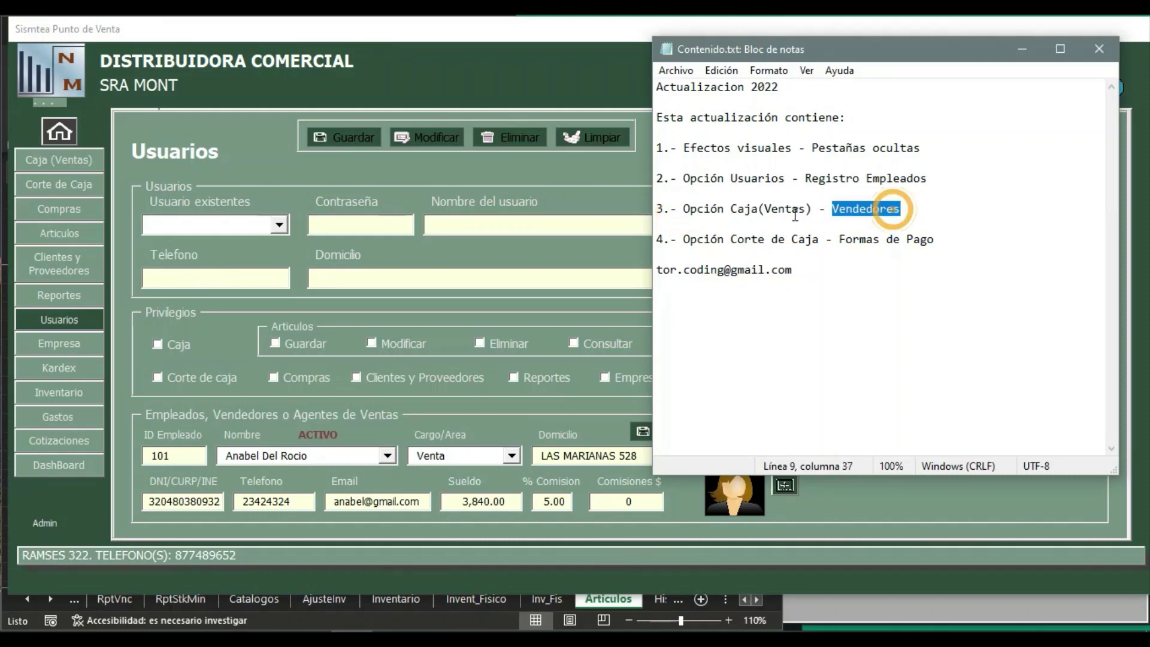
Step: On the Caja (Ventas) screen, choose the registered employee as the Vendedor
{"action": "left_click", "coordinate": [75, 161]}
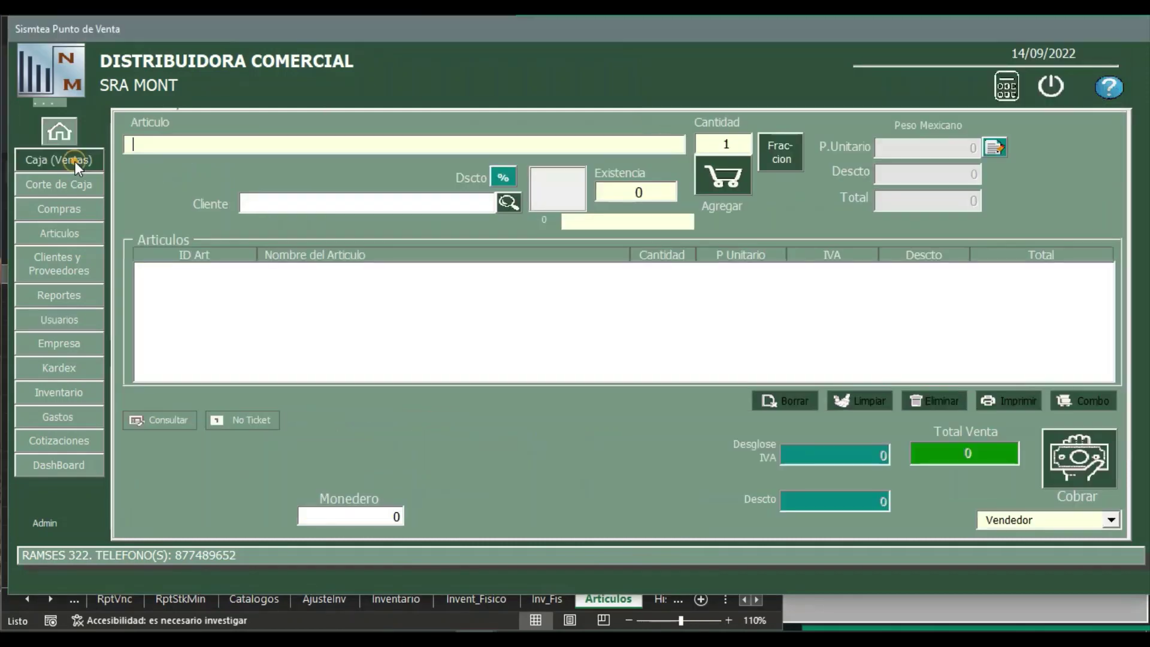
{"action": "left_click", "coordinate": [1111, 521]}
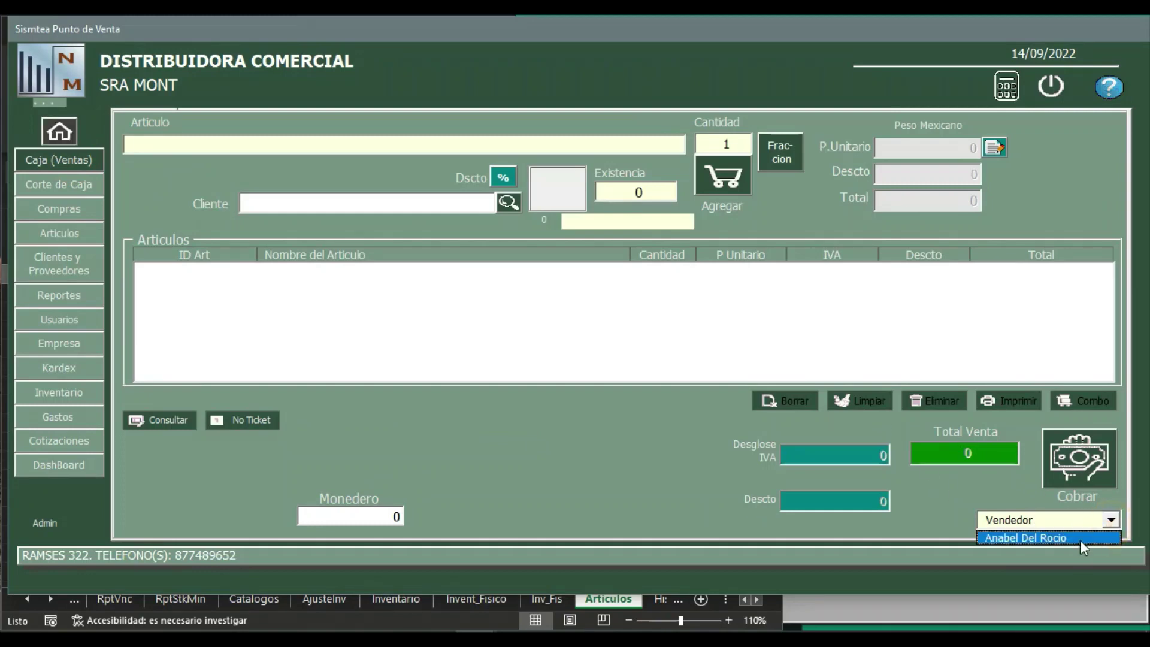
{"action": "left_click", "coordinate": [1008, 507]}
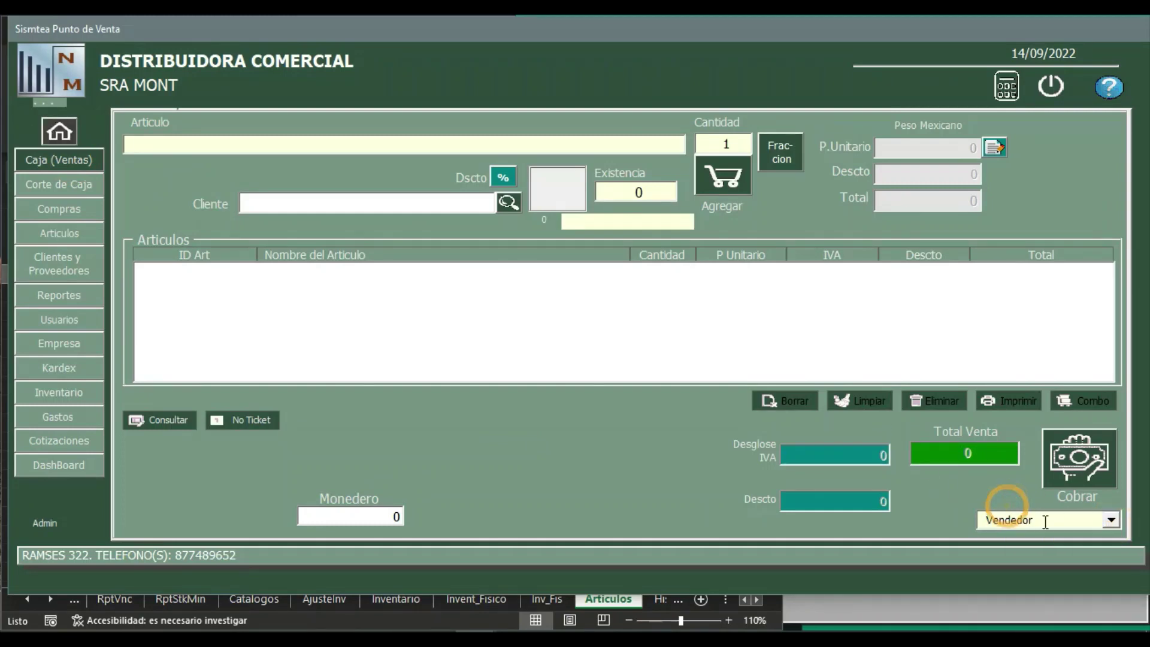
{"action": "left_click", "coordinate": [1113, 522]}
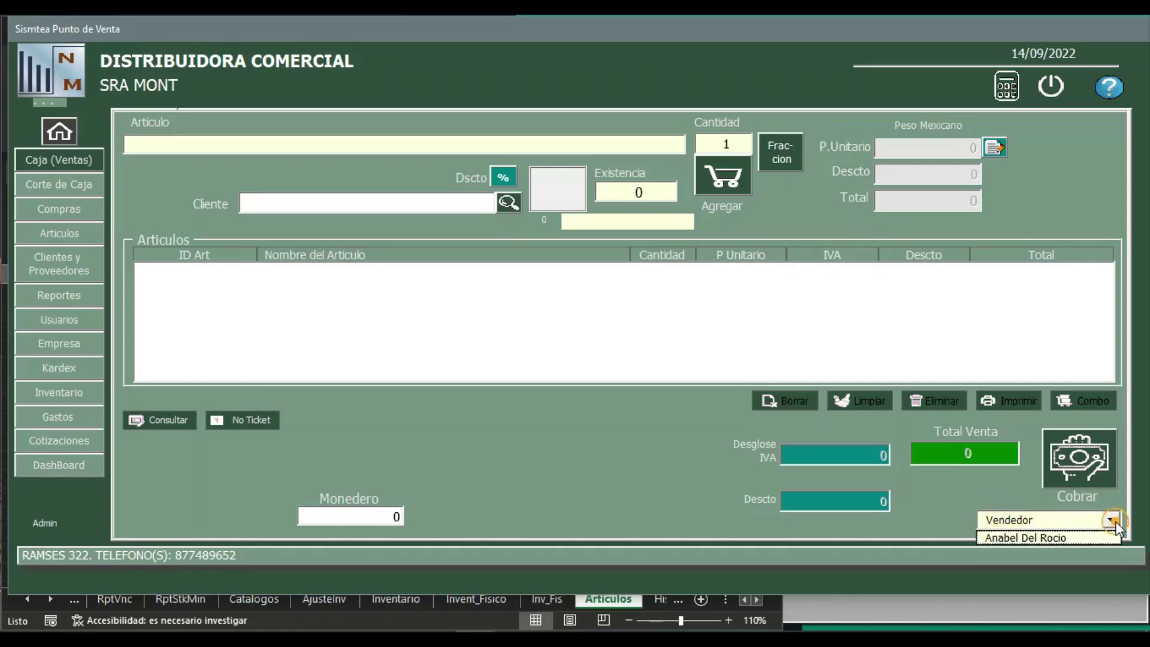
{"action": "left_click", "coordinate": [1063, 538]}
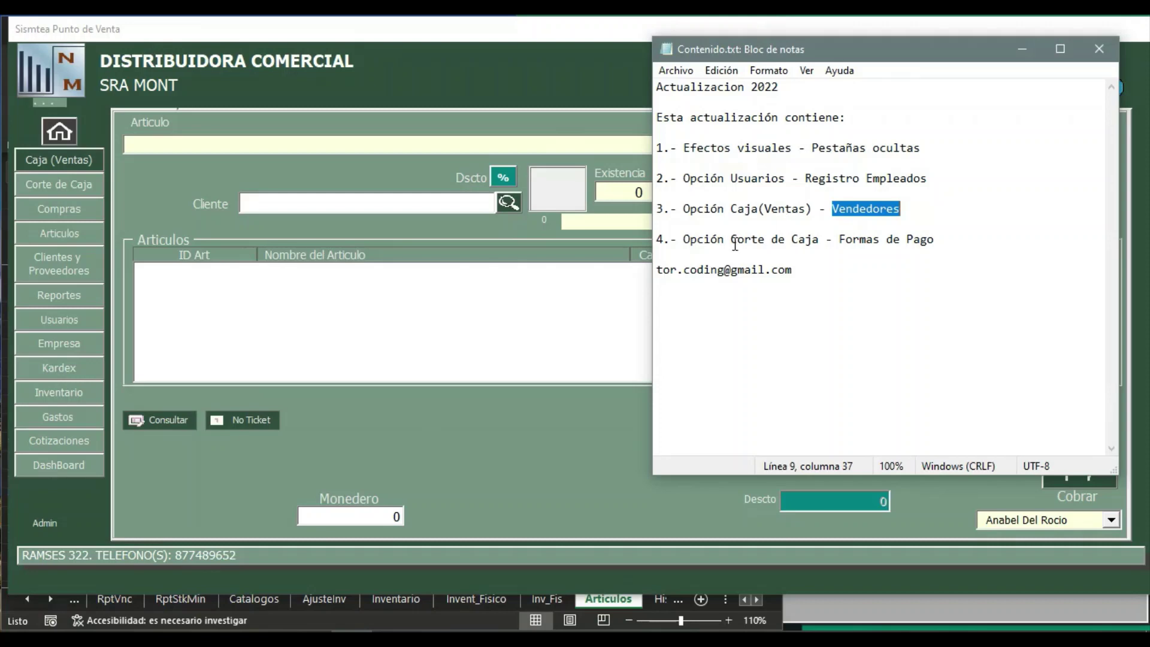
Step: Highlight the Formas update item in the notes, then return to the empty sales screen
{"action": "left_click_drag", "start_coordinate": [685, 239], "coordinate": [799, 252]}
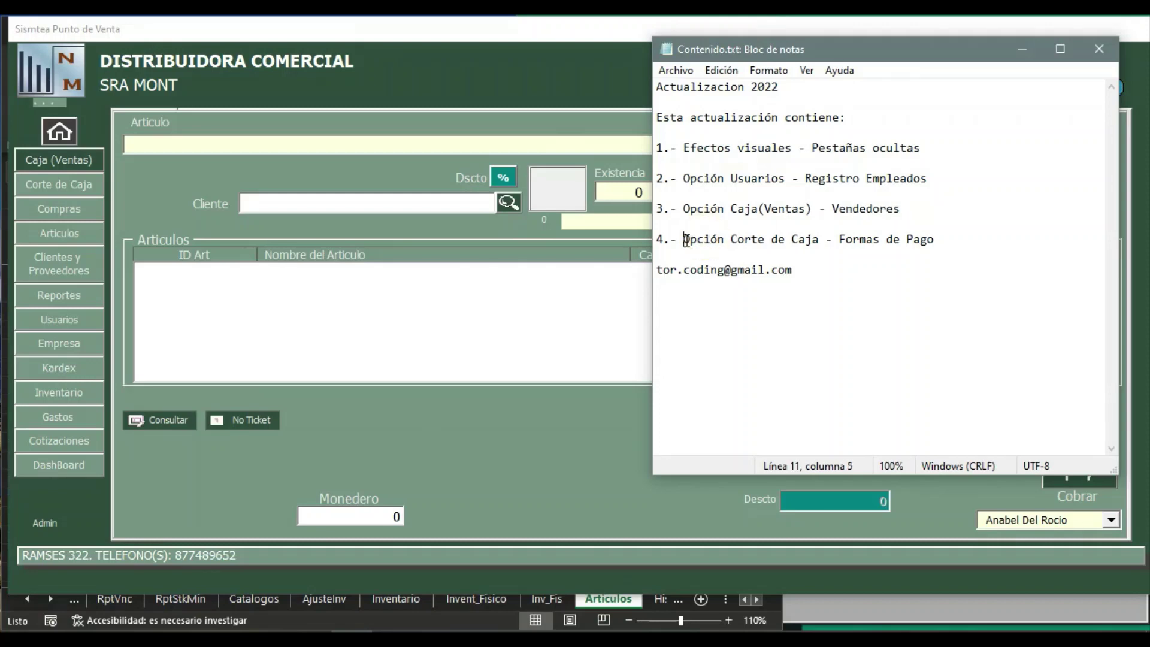
{"action": "double_click", "coordinate": [860, 239]}
{"action": "left_click", "coordinate": [860, 239]}
{"action": "left_click", "coordinate": [640, 412]}
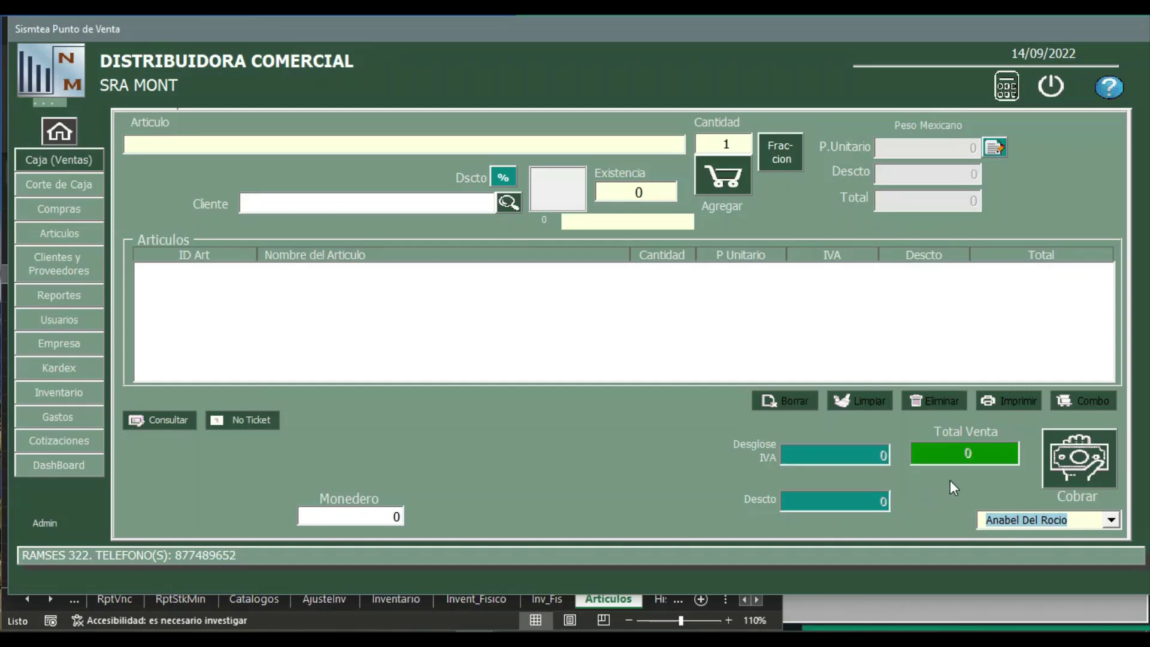
{"action": "left_click", "coordinate": [1076, 459]}
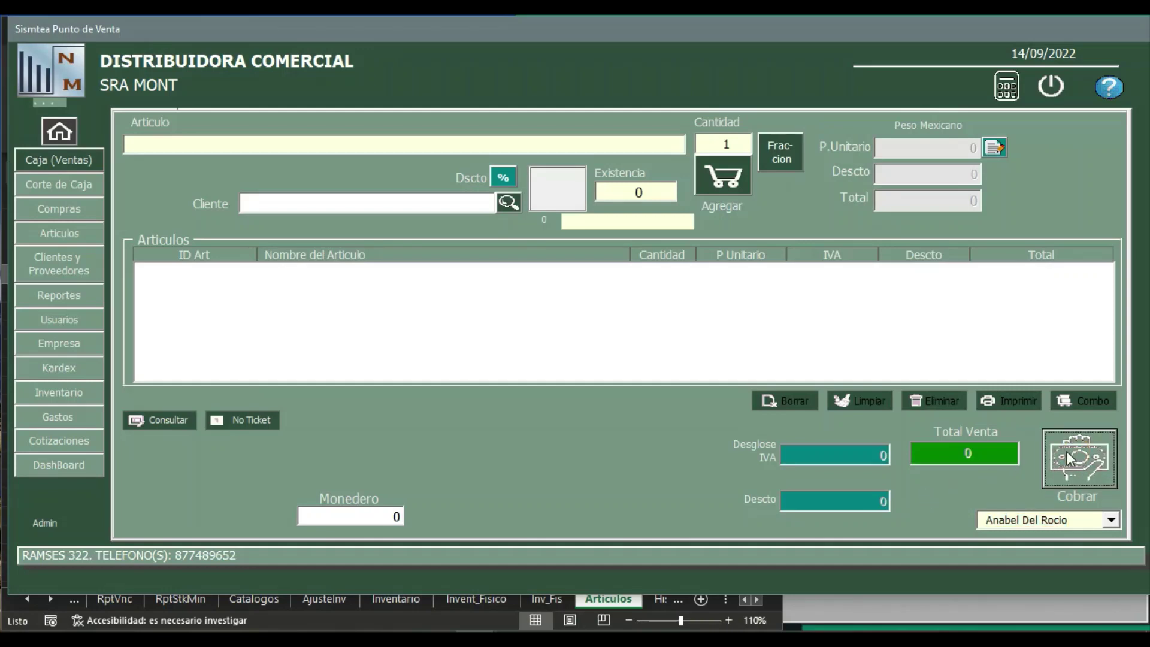
Step: Search 'ch' and add one CHAQUETA DE MOTO (155465) at 1,850.00 to the sale
{"action": "left_click", "coordinate": [293, 141]}
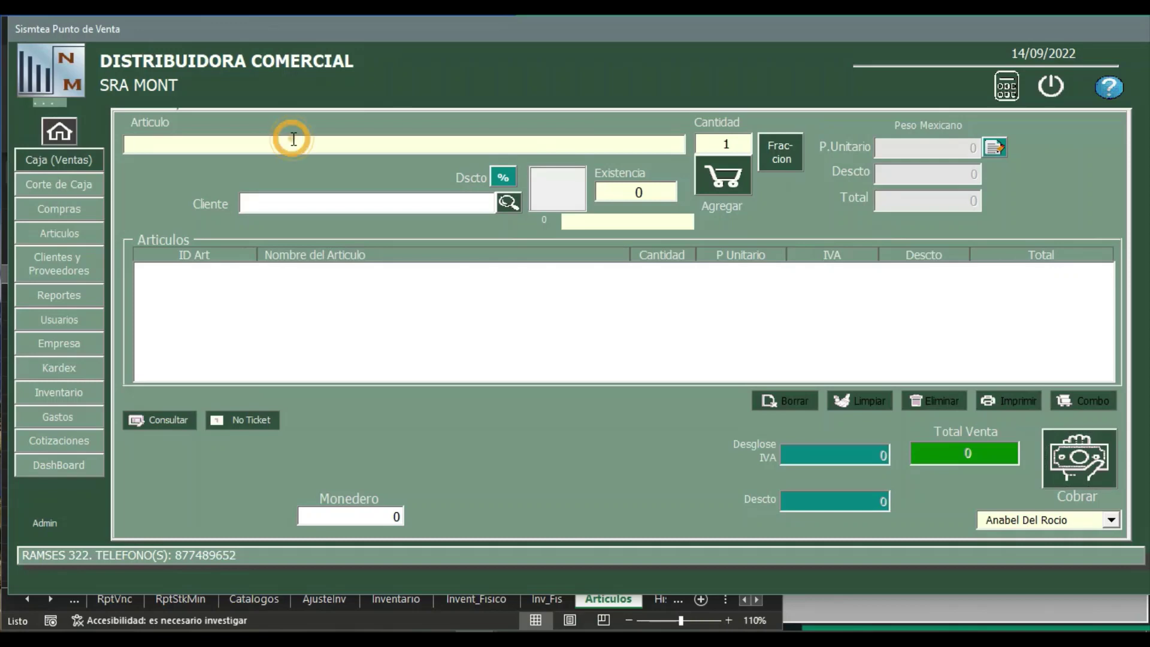
{"action": "type", "text": "c"}
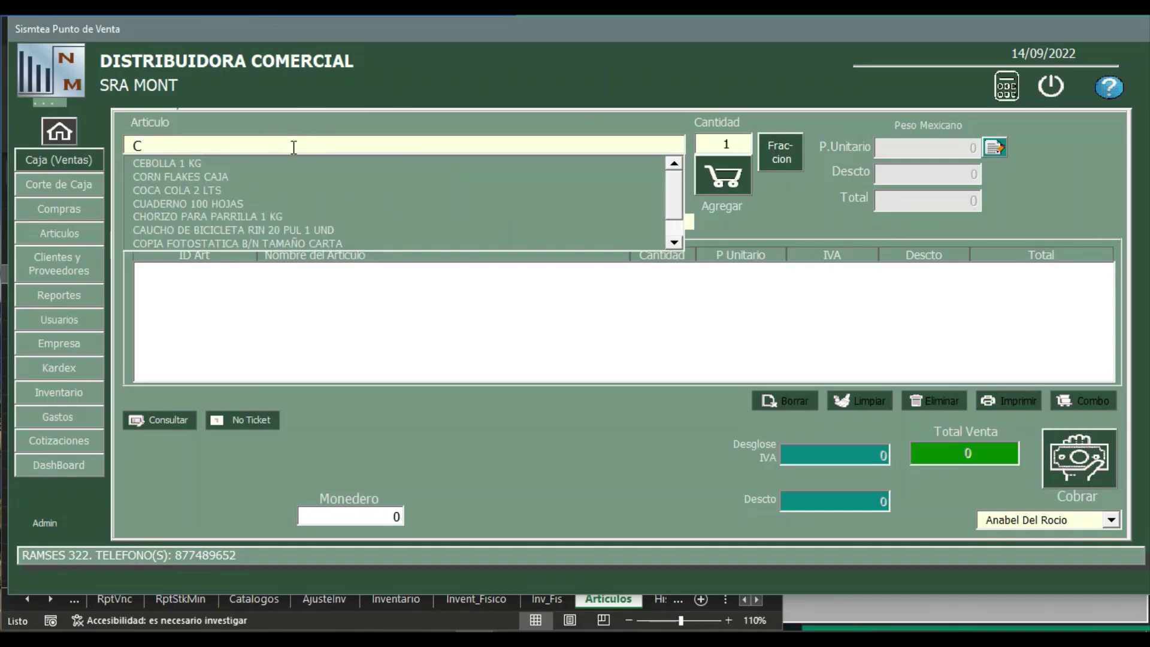
{"action": "type", "text": "h"}
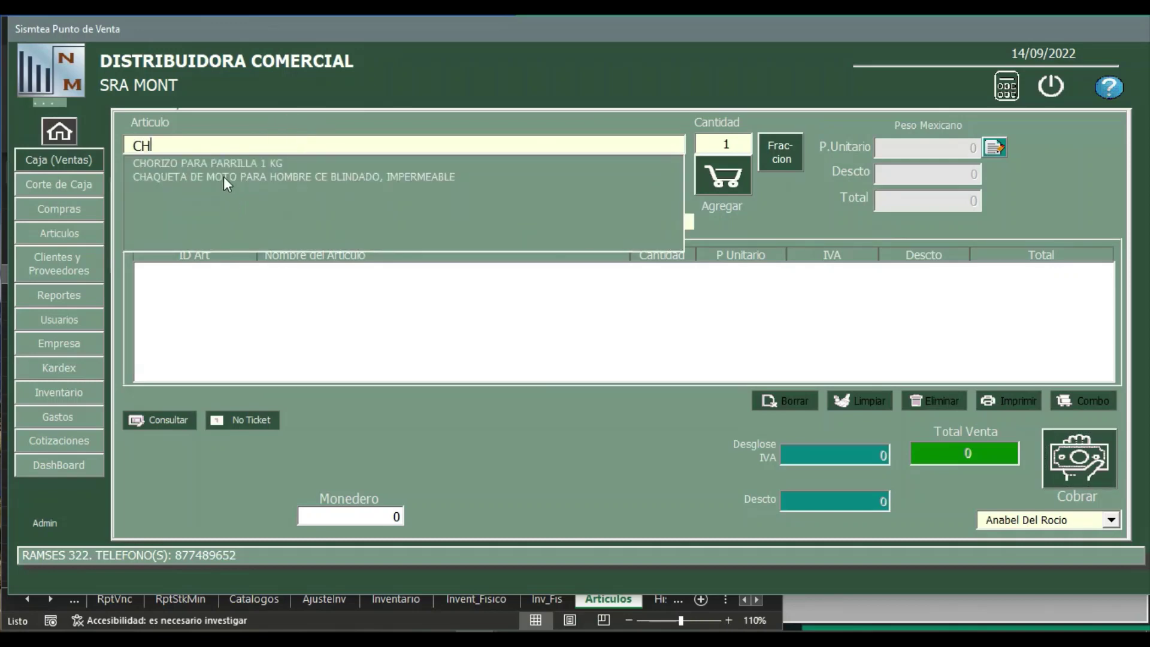
{"action": "left_click", "coordinate": [223, 177]}
{"action": "left_click", "coordinate": [732, 176]}
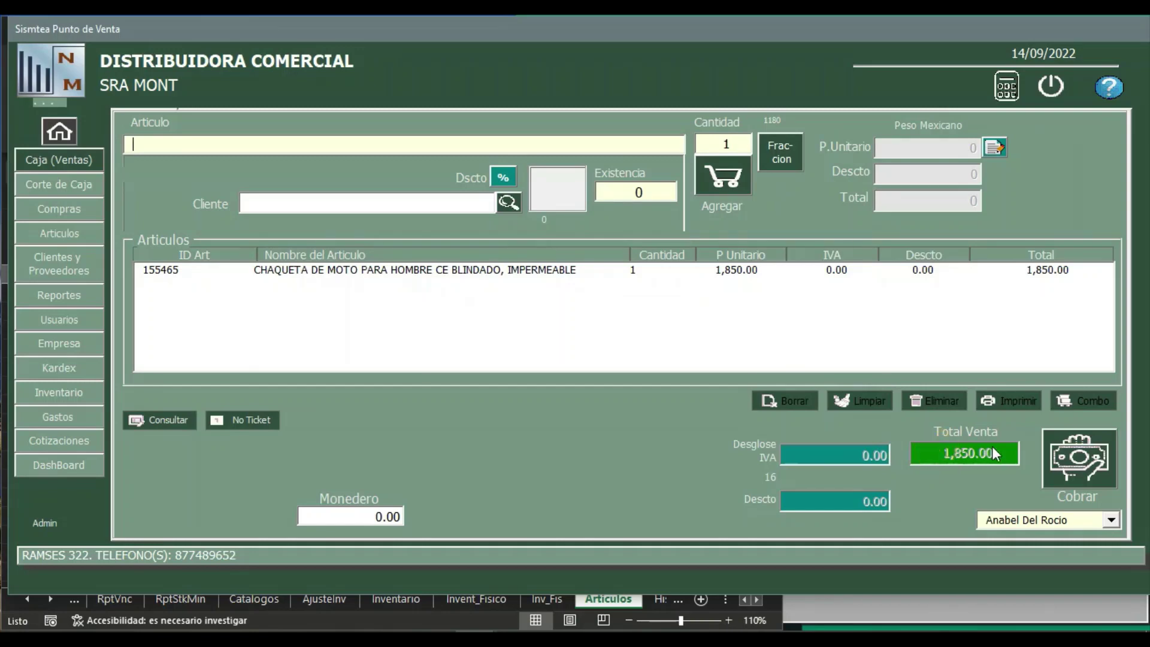
Step: In the Cobrar window, pay 850 in Efectivo and add Tarjeta Bancaria as second payment
{"action": "left_click", "coordinate": [1074, 465]}
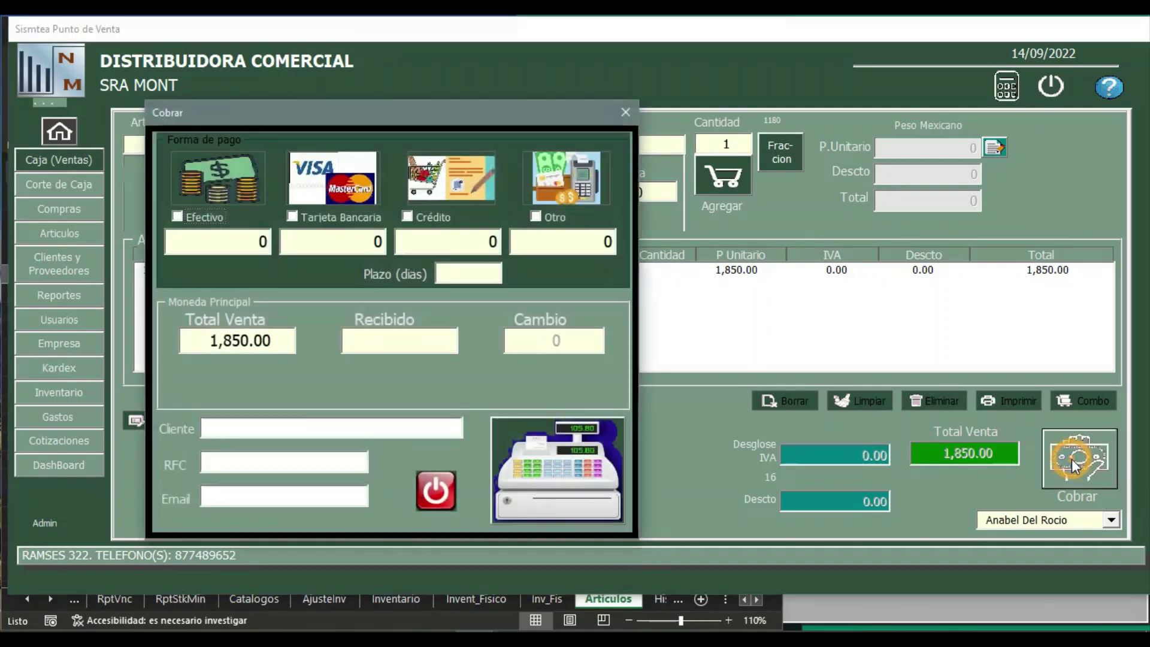
{"action": "mouse_move", "coordinate": [481, 121]}
{"action": "left_mouse_down"}
{"action": "mouse_move", "coordinate": [697, 132]}
{"action": "mouse_move", "coordinate": [669, 102]}
{"action": "left_mouse_up"}
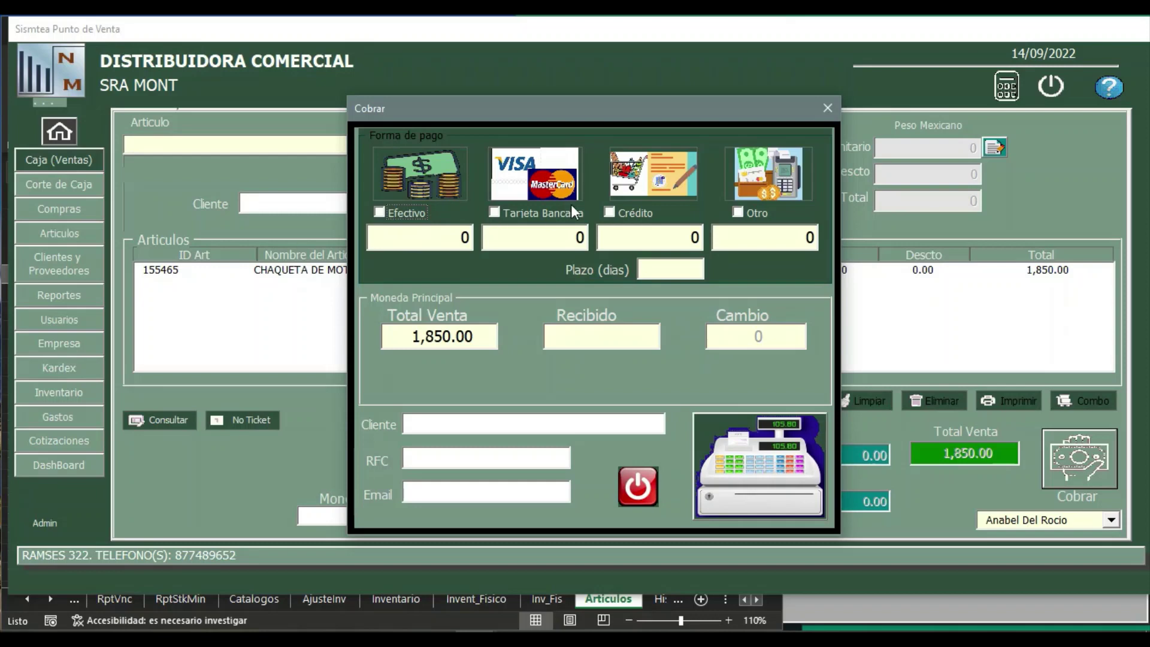
{"action": "left_click_drag", "start_coordinate": [578, 111], "coordinate": [577, 87]}
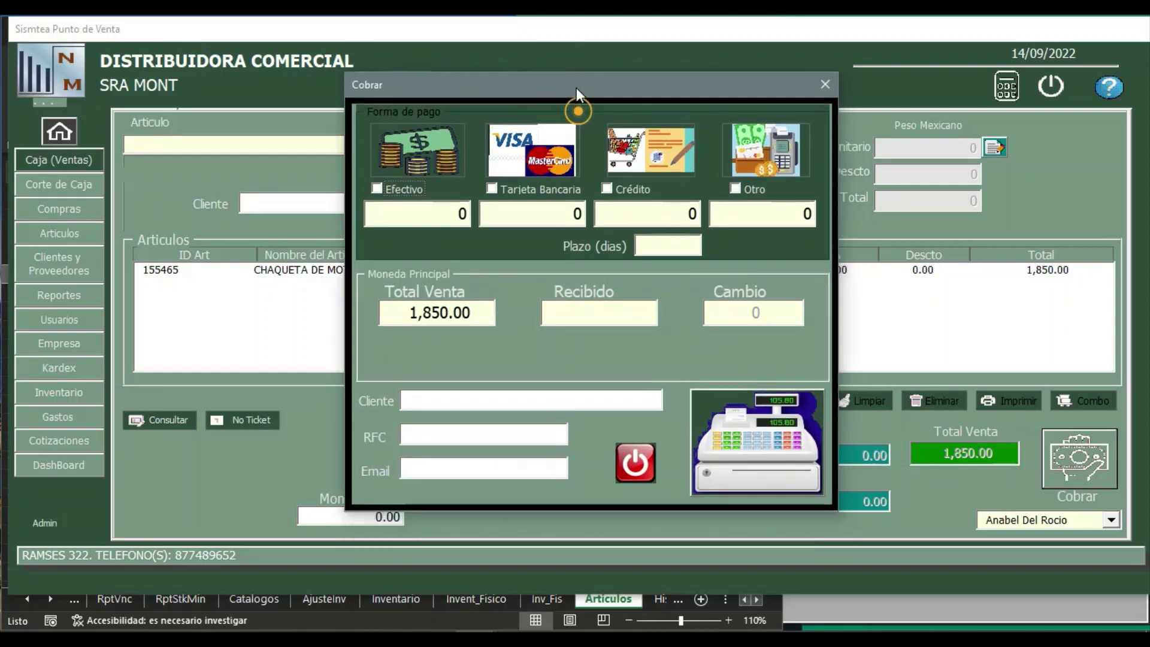
{"action": "left_click", "coordinate": [378, 189]}
{"action": "left_click", "coordinate": [421, 224]}
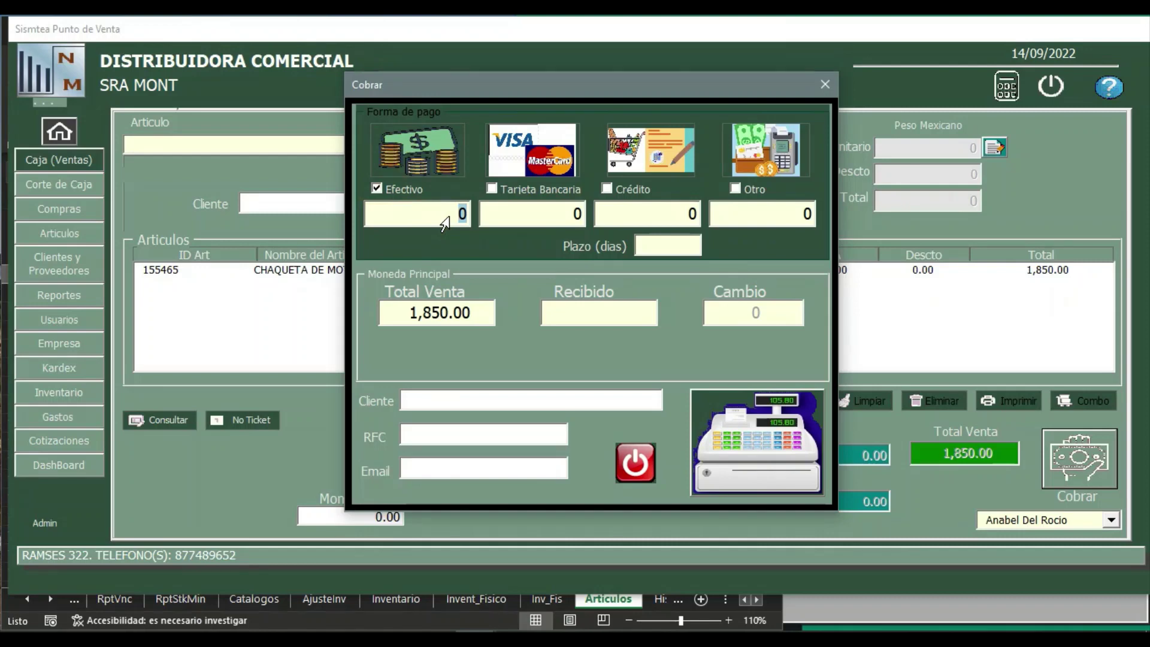
{"action": "type", "text": "850"}
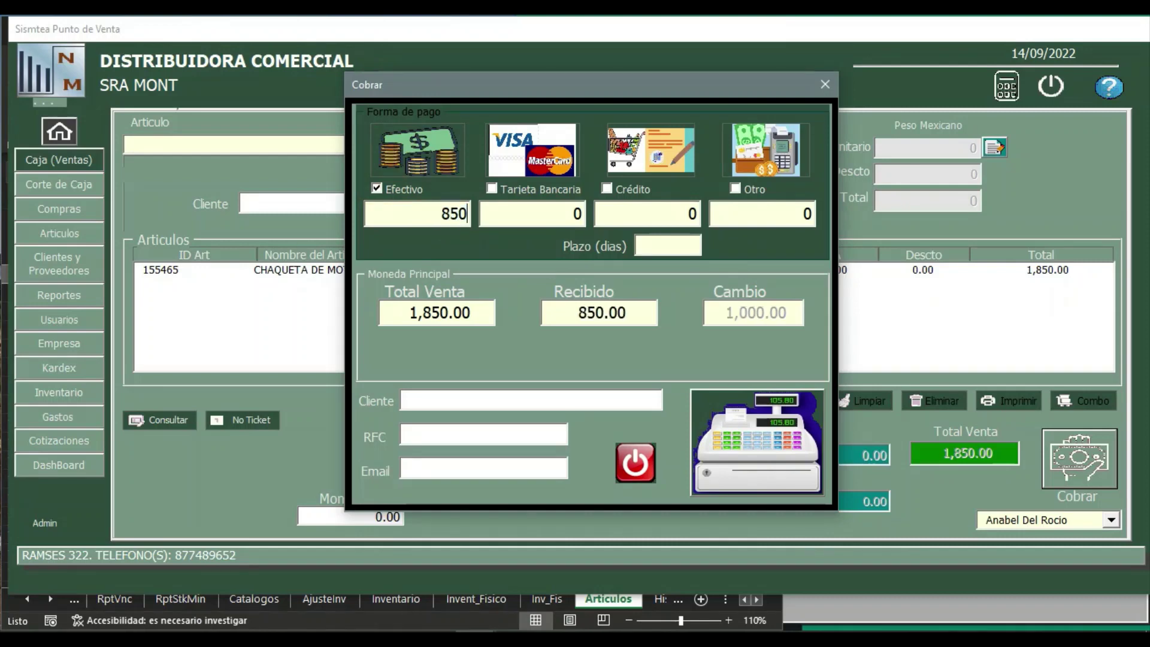
{"action": "key", "text": "Tab"}
{"action": "left_click", "coordinate": [492, 190]}
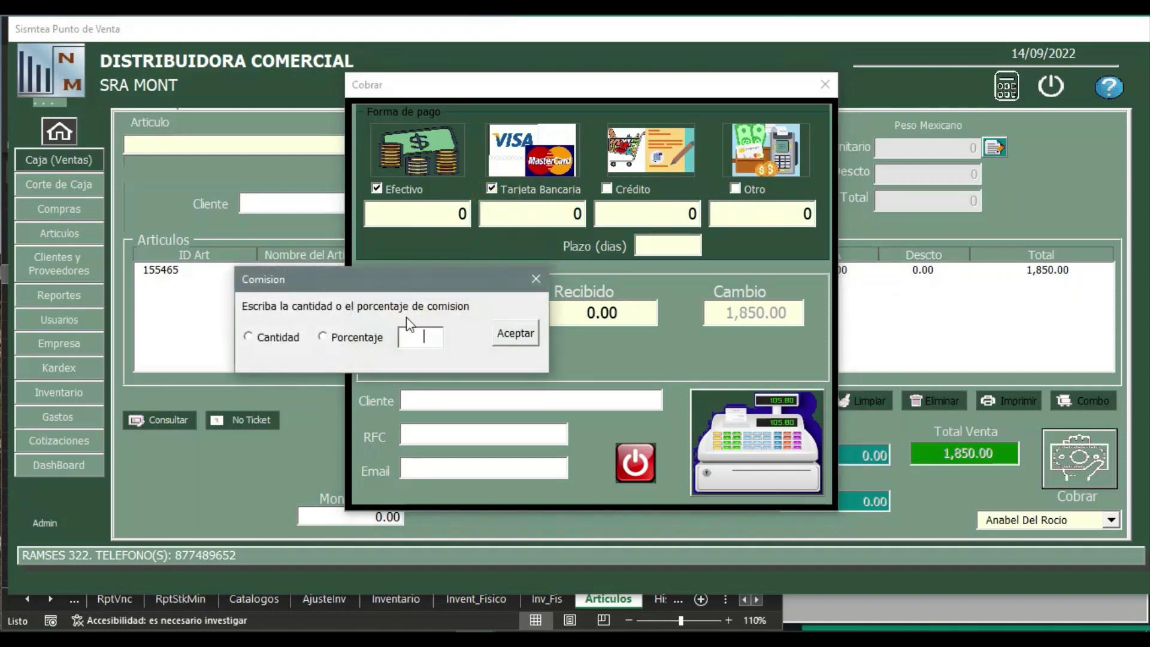
Step: Apply a fixed Cantidad card commission of 100, raising Total Venta from 1,850.00 to 1,950.00
{"action": "left_click", "coordinate": [248, 337]}
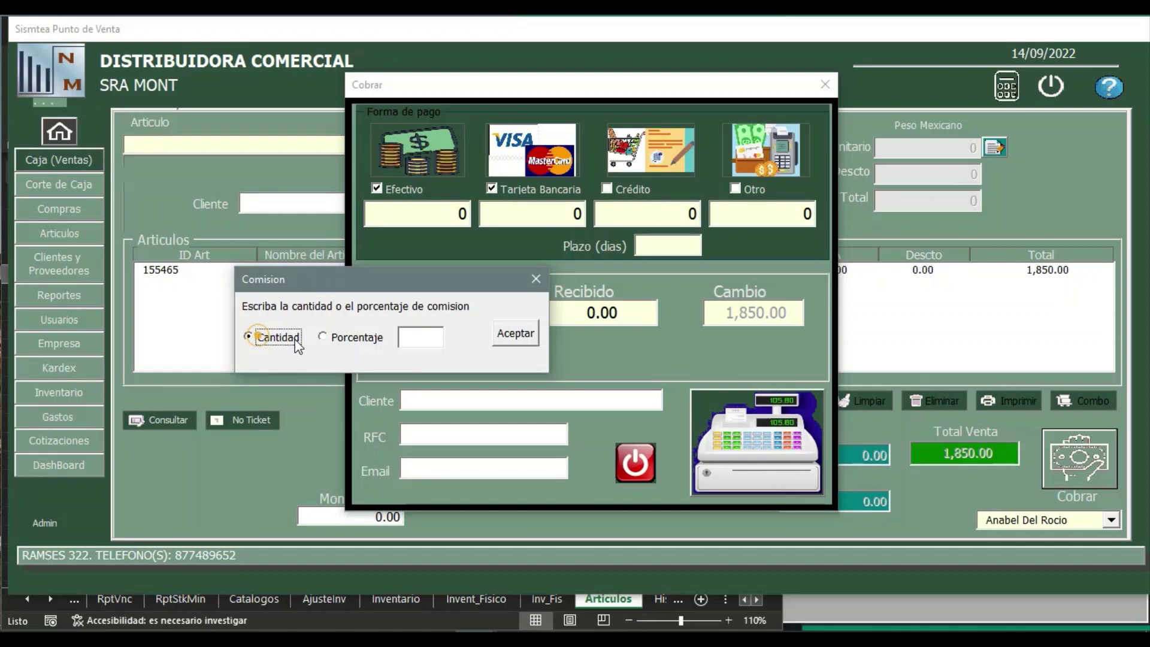
{"action": "left_click", "coordinate": [413, 336]}
{"action": "type", "text": "100"}
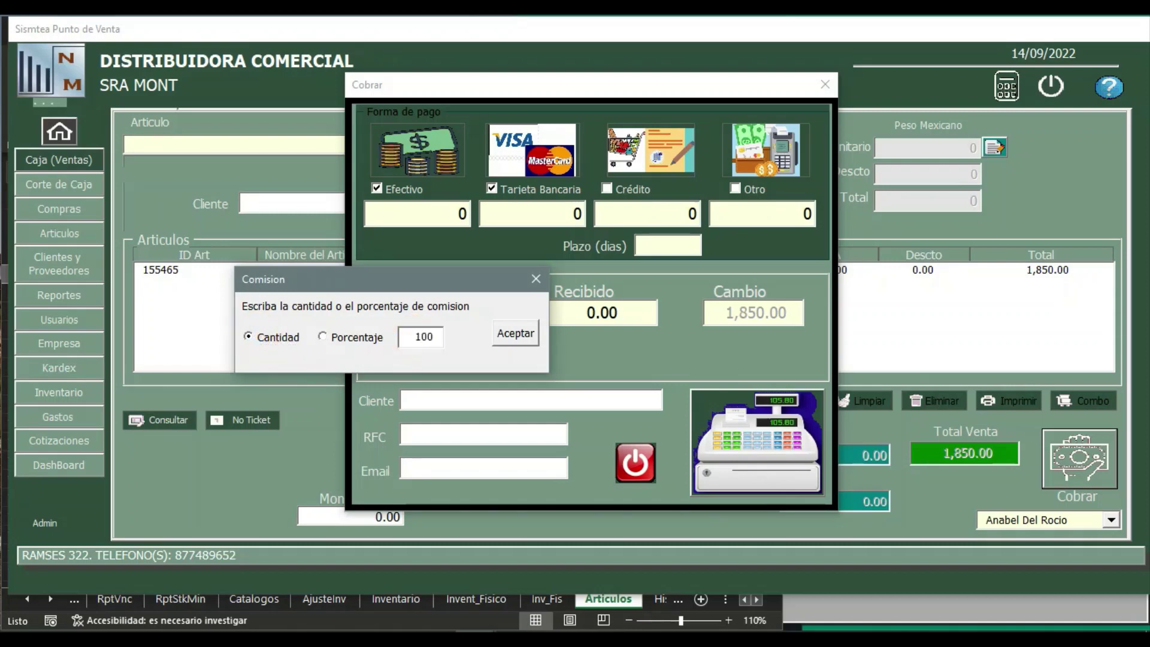
{"action": "left_click", "coordinate": [515, 339]}
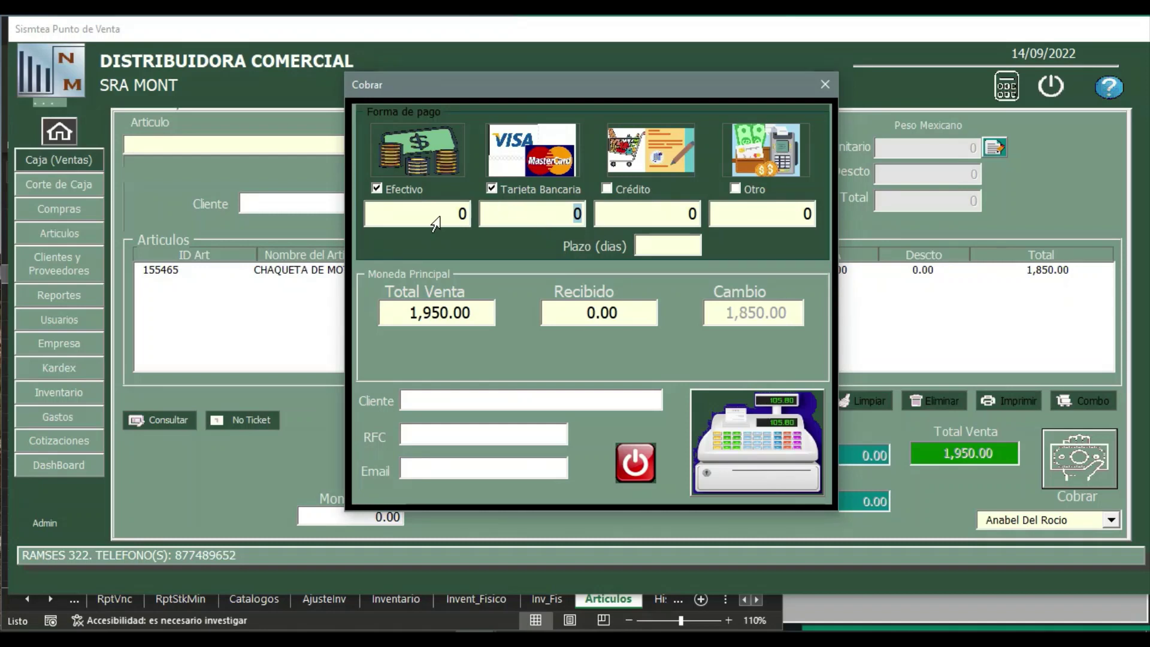
Step: Enter 950 in Efectivo and 1000 in Tarjeta Bancaria in the Cobrar window
{"action": "left_click", "coordinate": [438, 216]}
{"action": "type", "text": "950"}
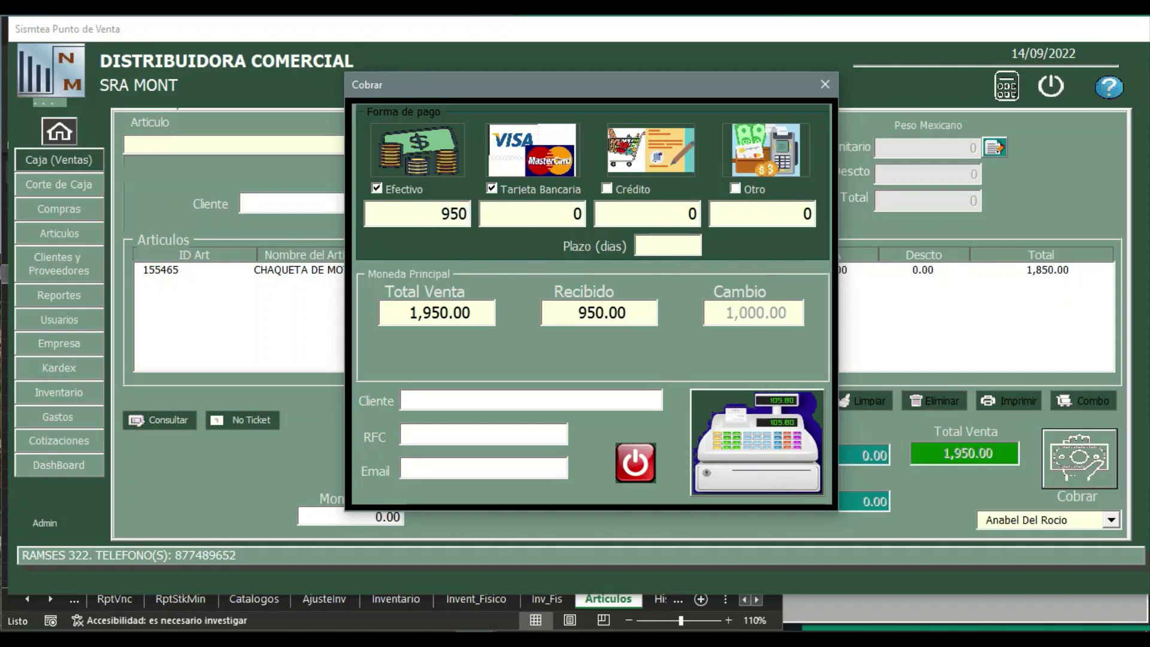
{"action": "key", "text": "Tab"}
{"action": "type", "text": "1000"}
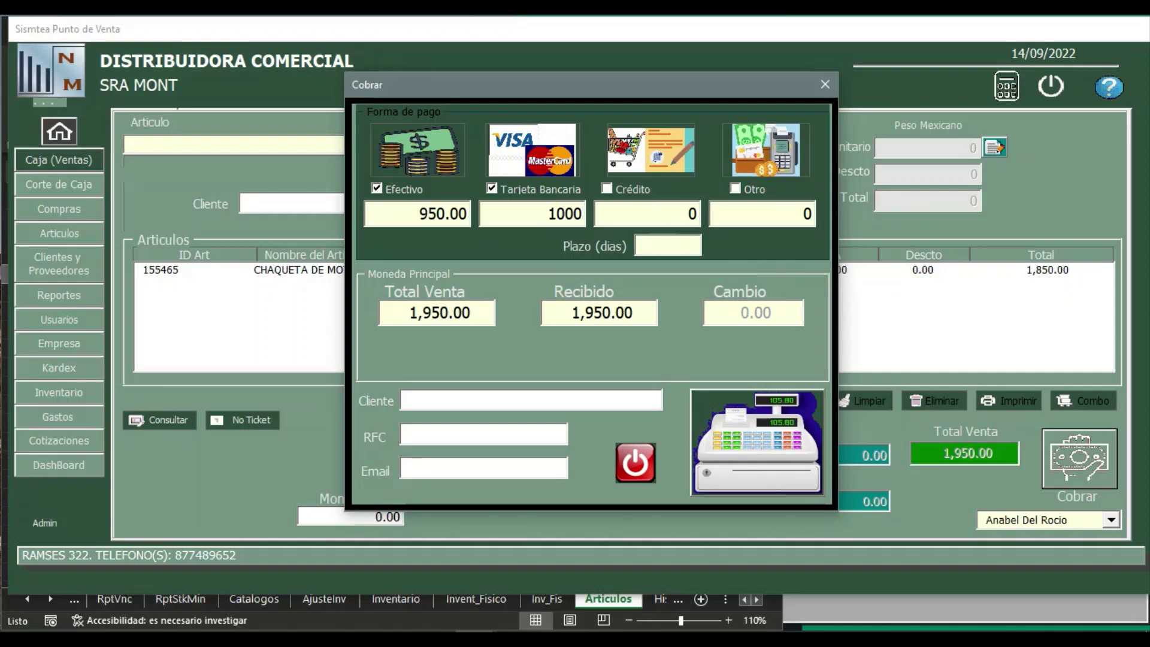
{"action": "key", "text": "Tab"}
Step: Review Recibido 1,950.00 with 0.00 change and the 950.00 cash and 1,000.00 card amounts
{"action": "left_click", "coordinate": [553, 322]}
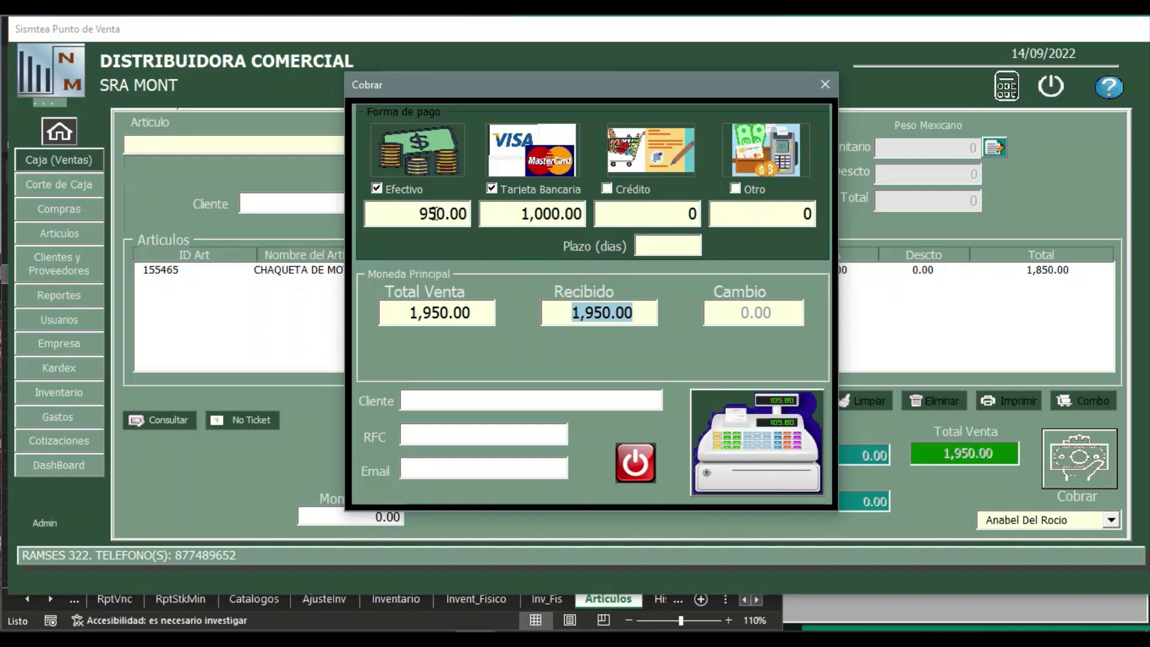
{"action": "left_click", "coordinate": [395, 214]}
{"action": "left_click", "coordinate": [497, 213]}
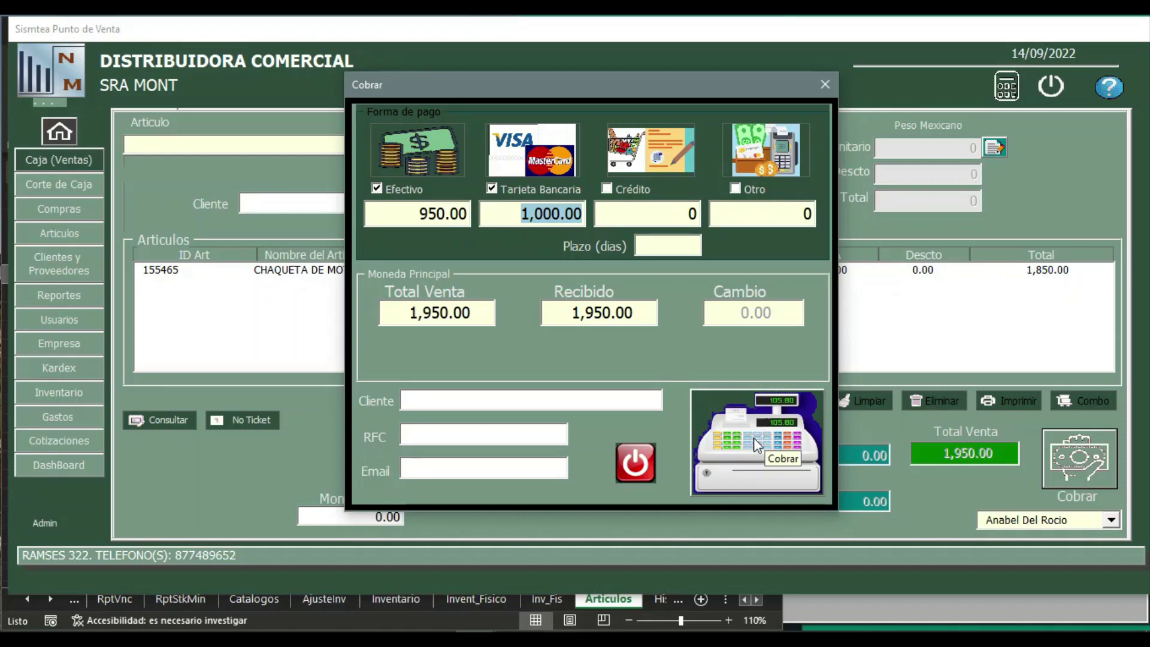
Step: Charge the split-payment sale and confirm printing the document to produce invoice 85
{"action": "left_click", "coordinate": [749, 444]}
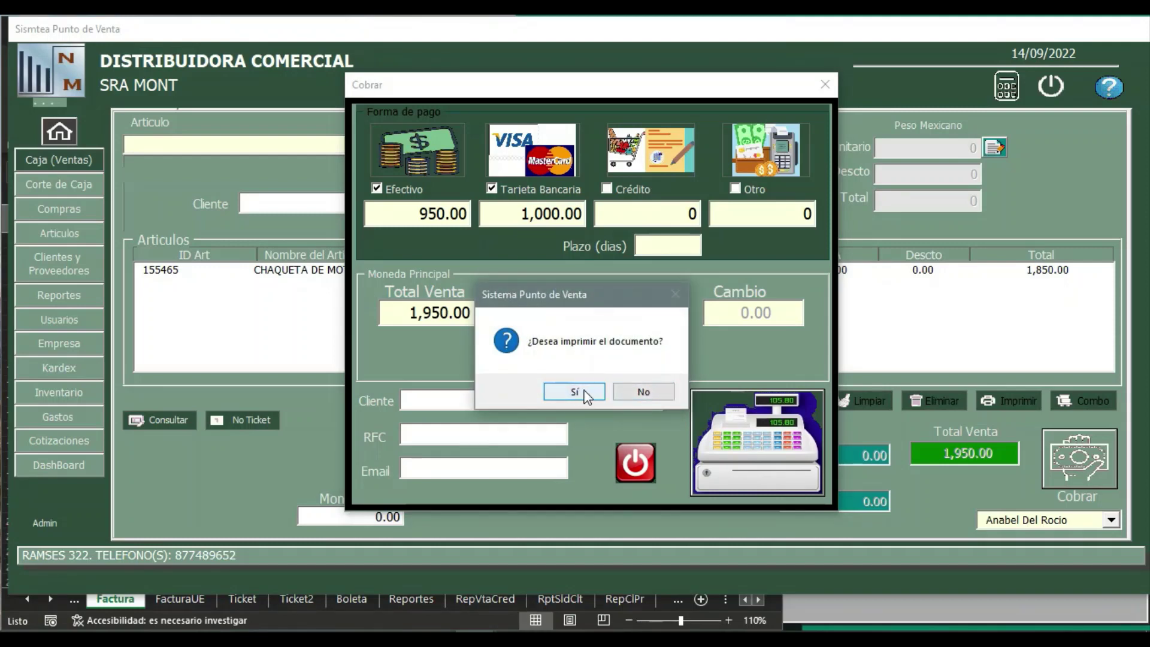
{"action": "left_click", "coordinate": [634, 393]}
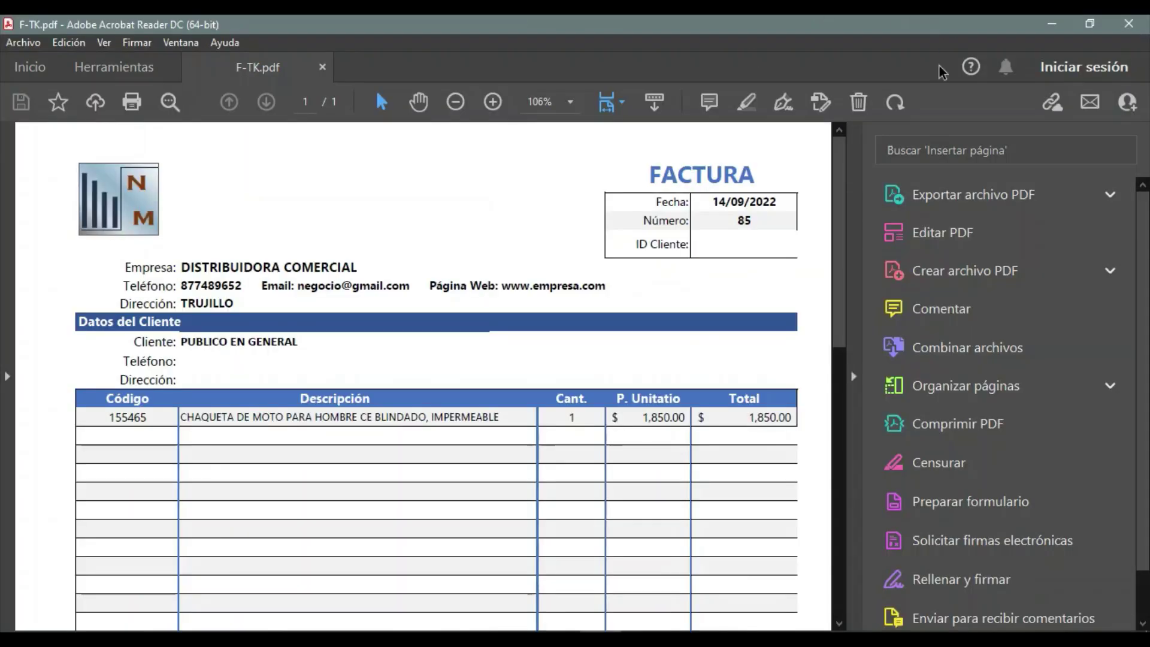
Step: Close F-TK.pdf in Acrobat Reader to return to the empty Caja (Ventas) screen
{"action": "left_click", "coordinate": [1129, 24]}
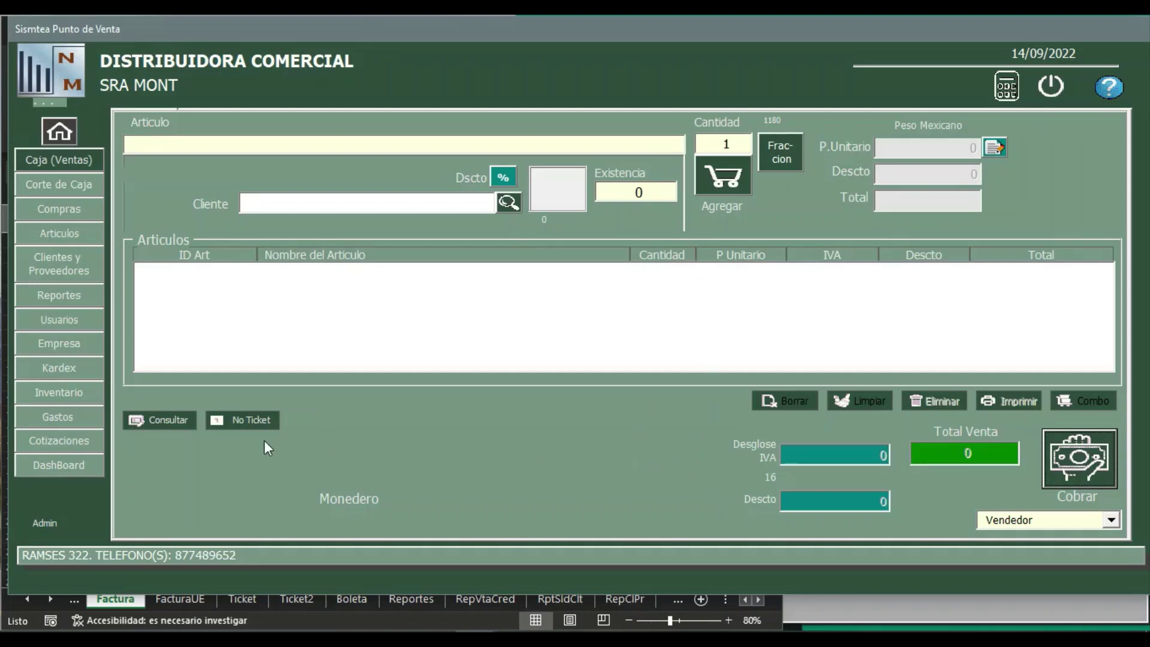
Step: Search sales dated 14/09 and load ticket 85 showing 950.00 cash plus 1,000.00 card
{"action": "left_click", "coordinate": [157, 423]}
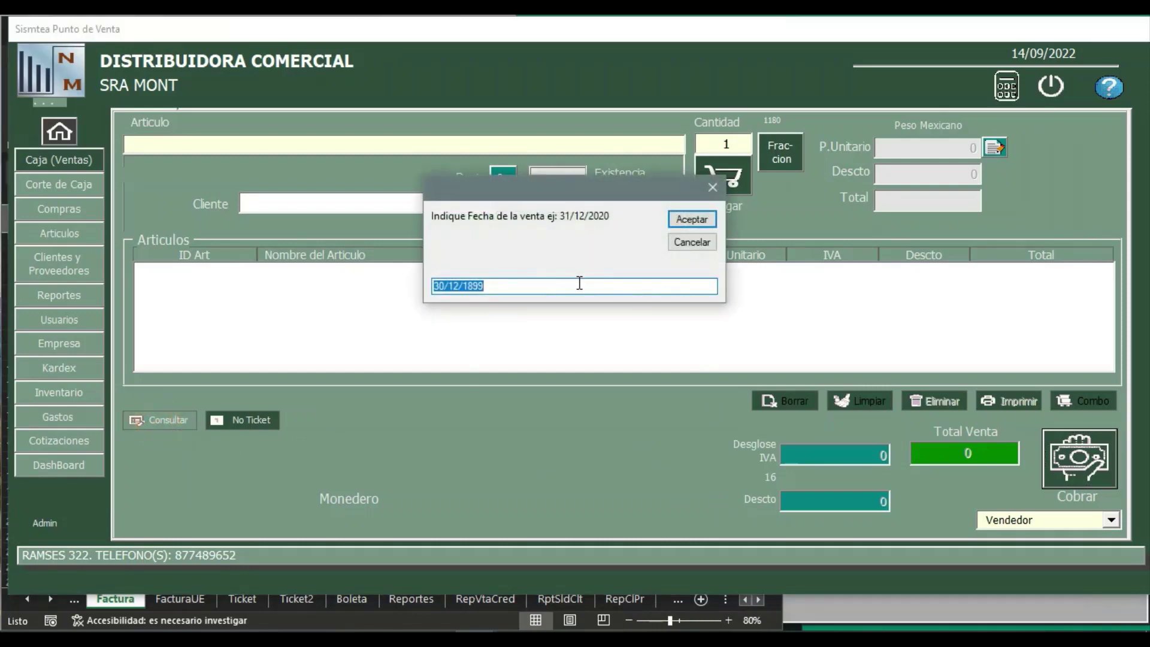
{"action": "type", "text": "14/"}
{"action": "type", "text": "09"}
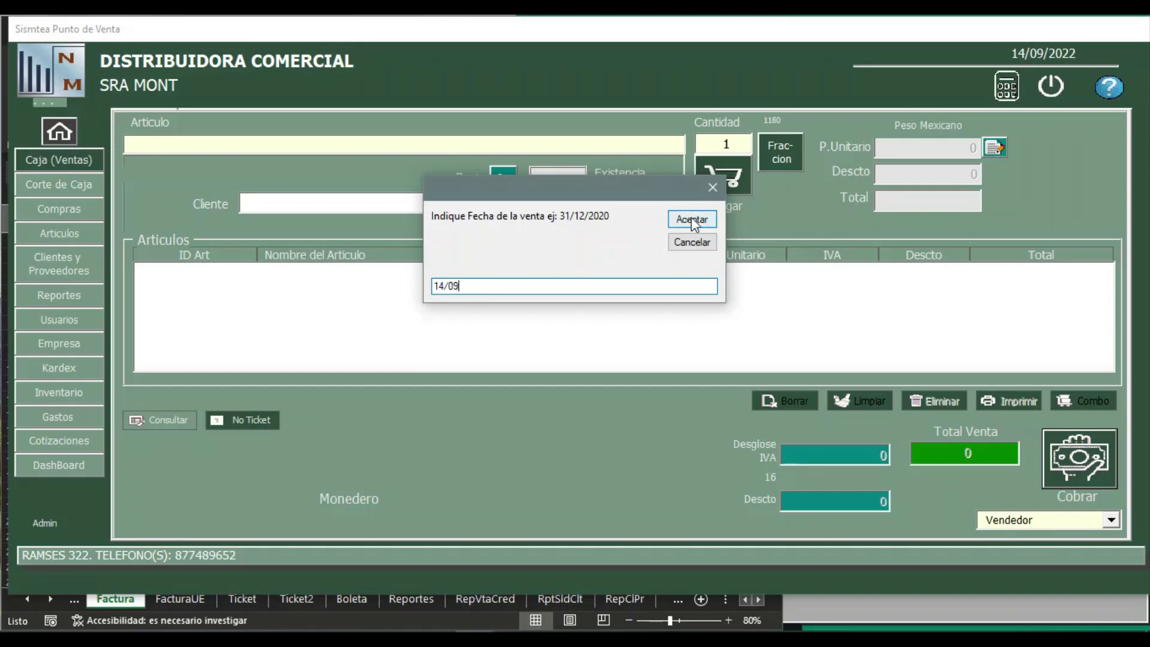
{"action": "left_click", "coordinate": [691, 219]}
{"action": "left_click", "coordinate": [343, 415]}
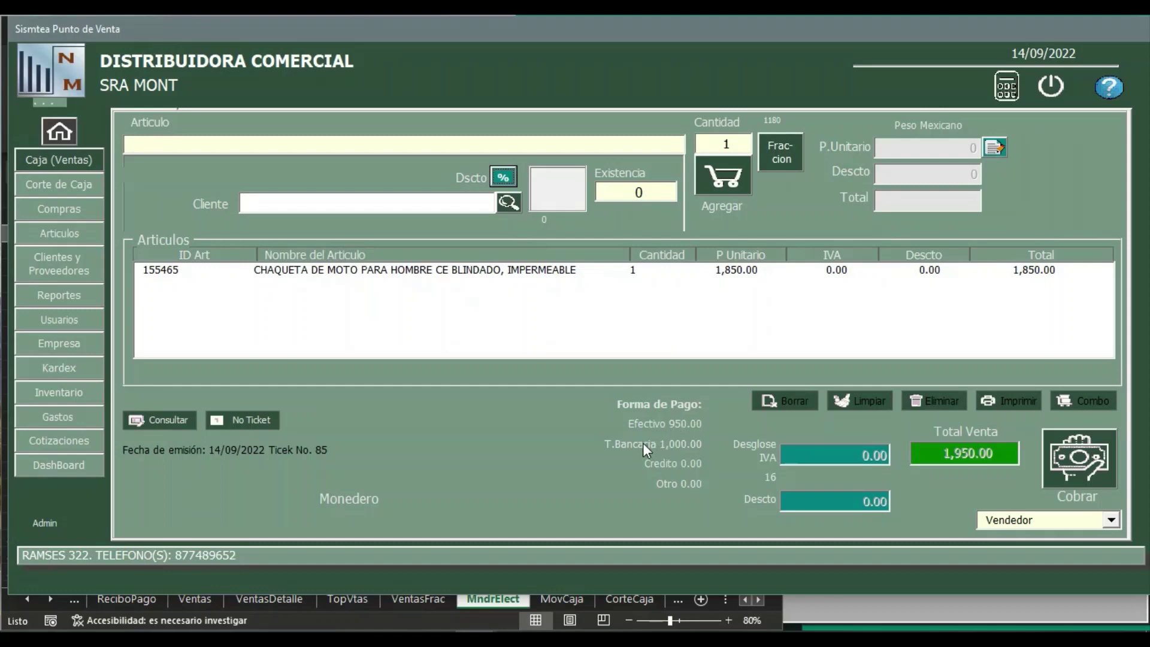
{"action": "left_click", "coordinate": [667, 481]}
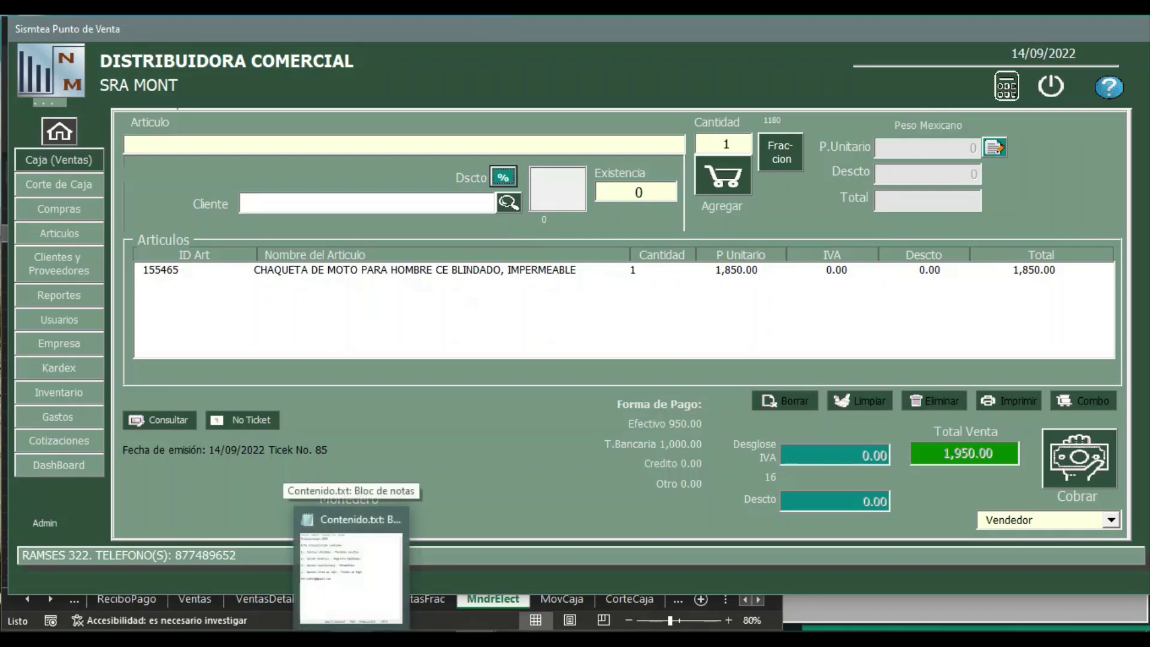
Step: Move and minimize the Notepad update notes, then request exiting the point-of-sale system
{"action": "left_click", "coordinate": [352, 605]}
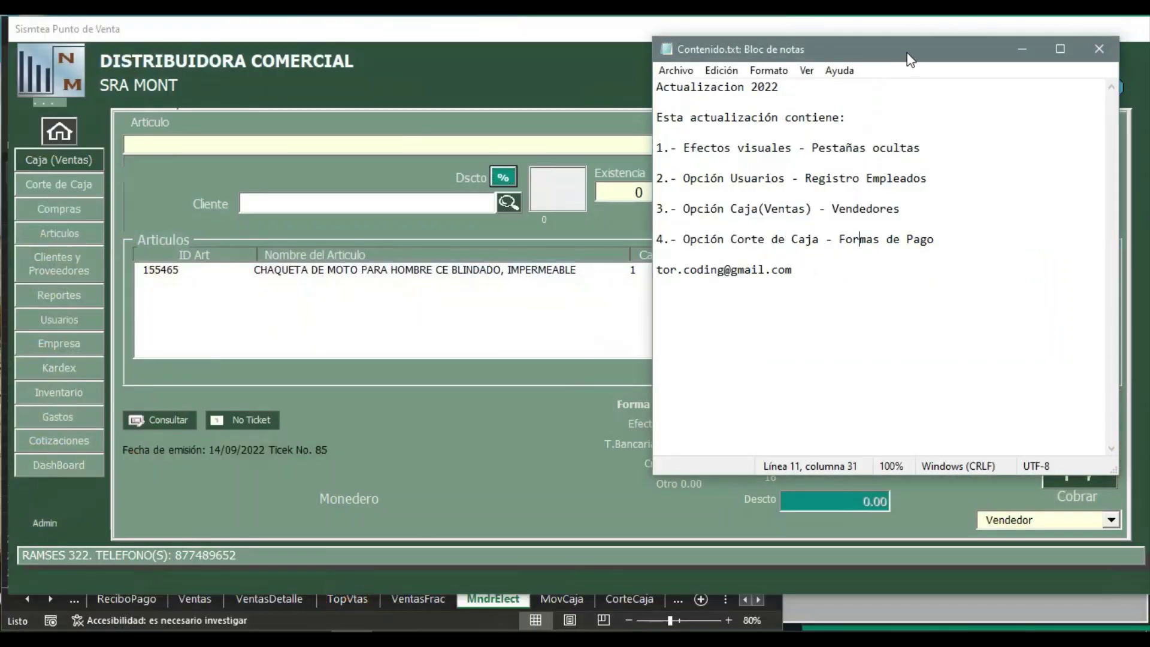
{"action": "left_click_drag", "start_coordinate": [907, 55], "coordinate": [570, 105]}
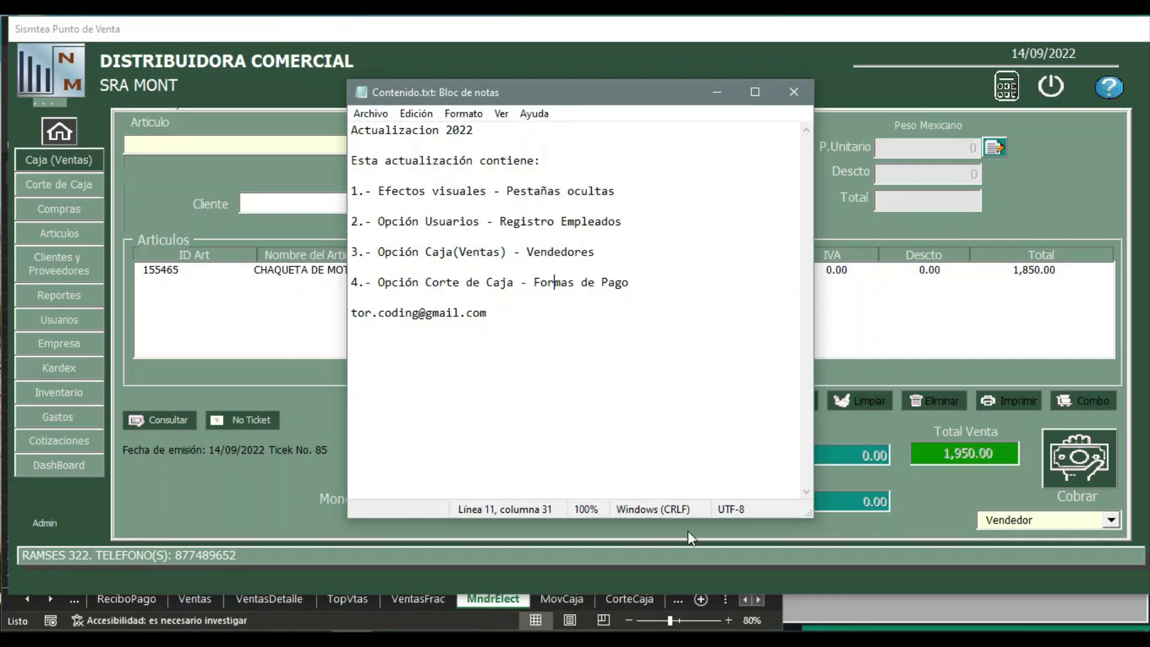
{"action": "left_click", "coordinate": [726, 93]}
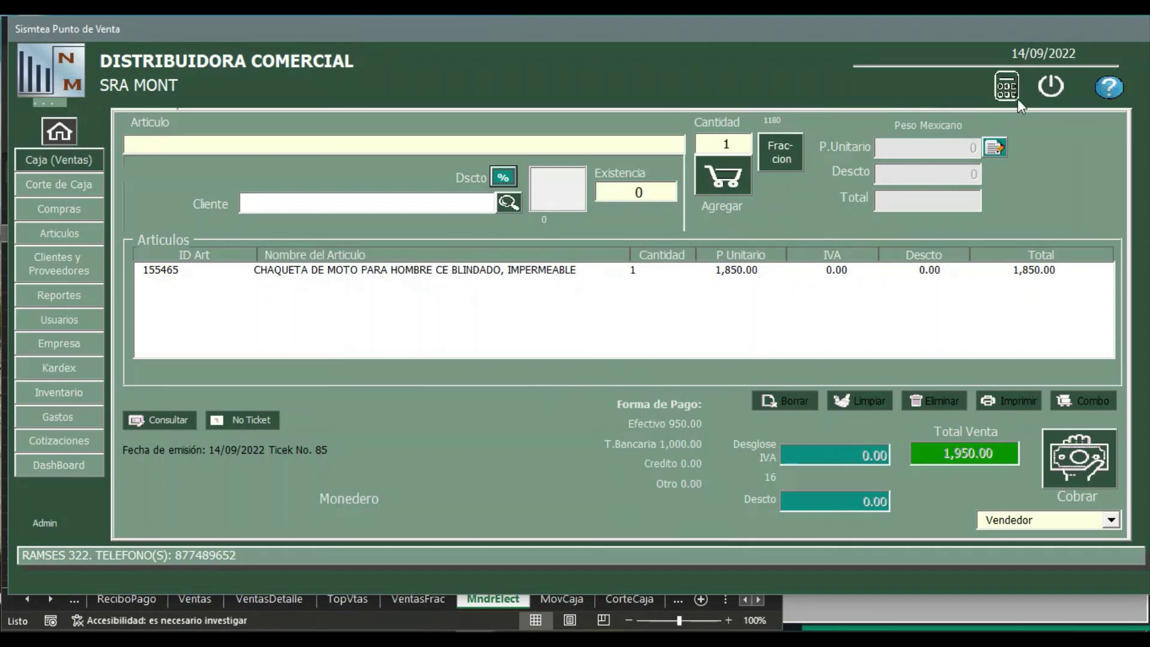
{"action": "left_click", "coordinate": [1050, 86]}
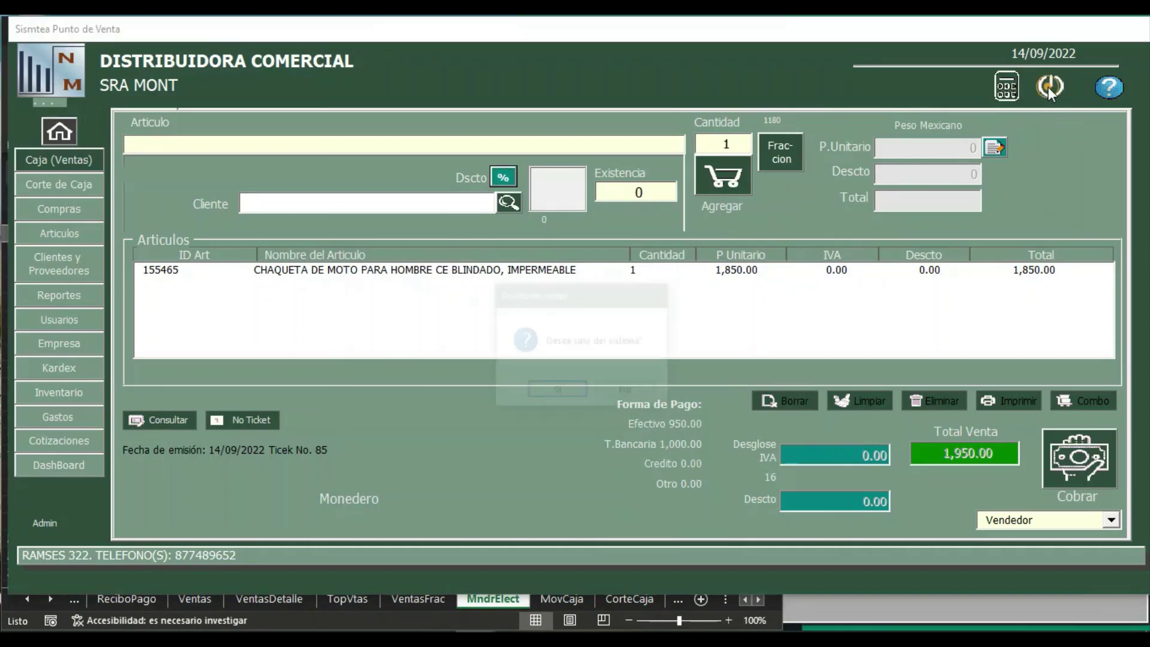